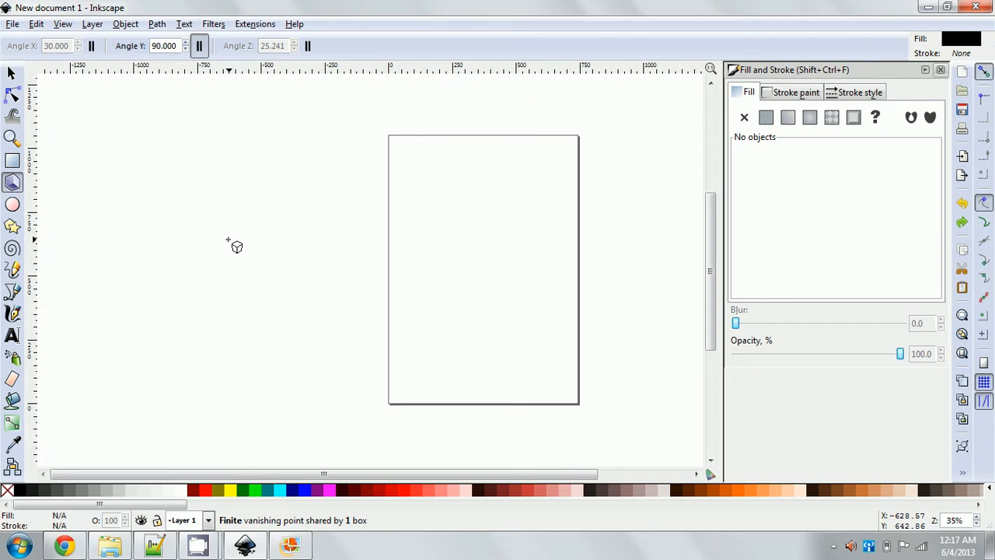
Draw a circle about 474 by 486 px beside the page and apply a vertical black-to-transparent linear gradient running from top to bottom.
{"action": "left_click", "coordinate": [13, 203]}
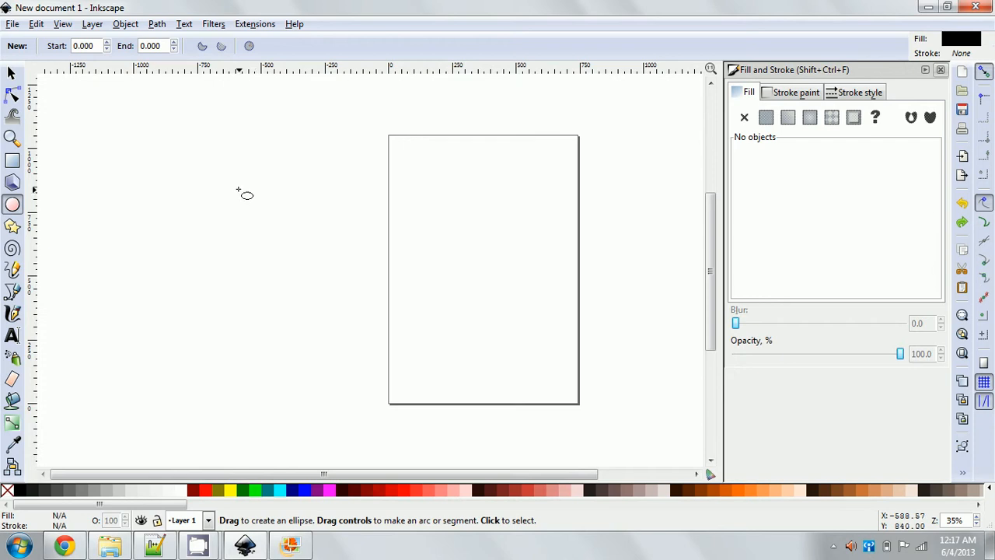
{"action": "left_click_drag", "start_coordinate": [240, 191], "coordinate": [359, 313]}
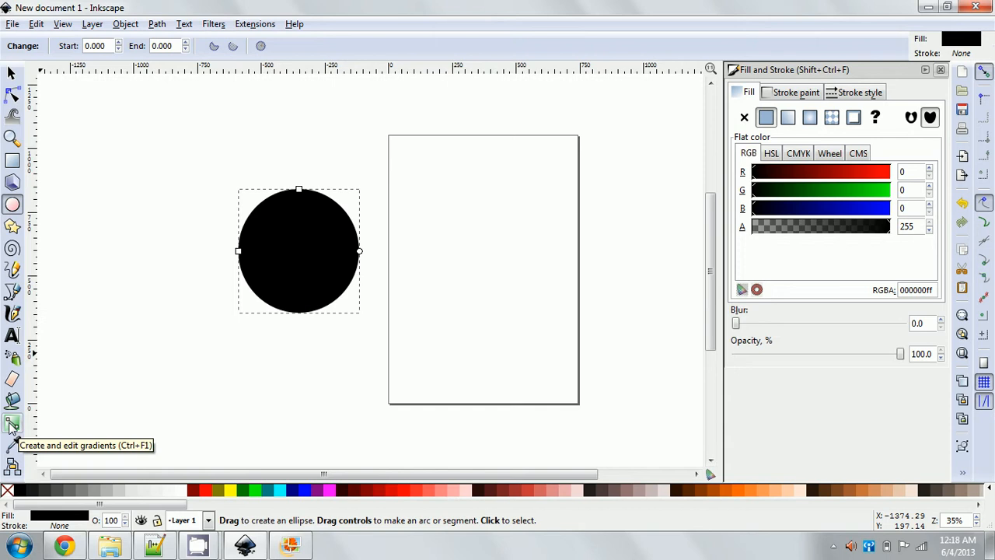
{"action": "left_click", "coordinate": [12, 424]}
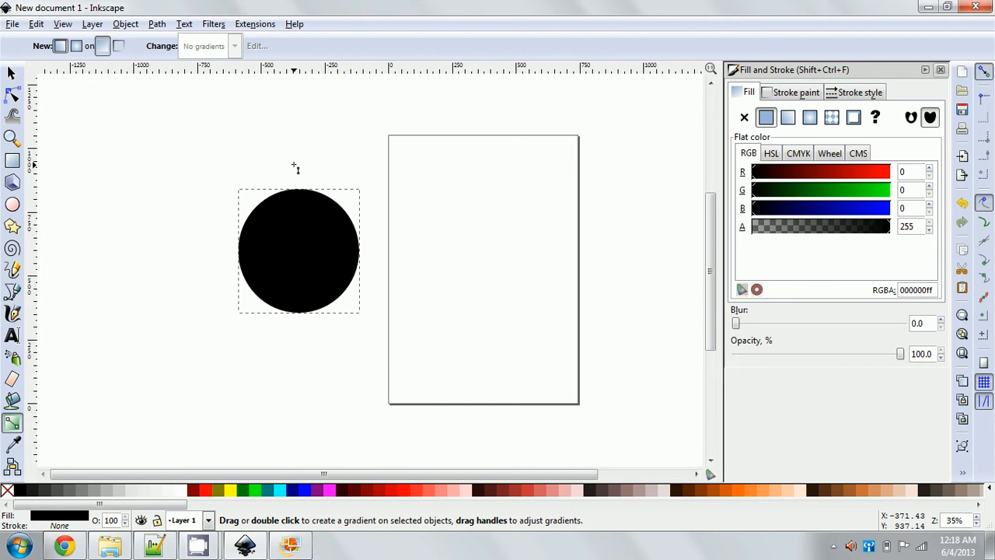
{"action": "left_click_drag", "start_coordinate": [297, 162], "coordinate": [298, 332]}
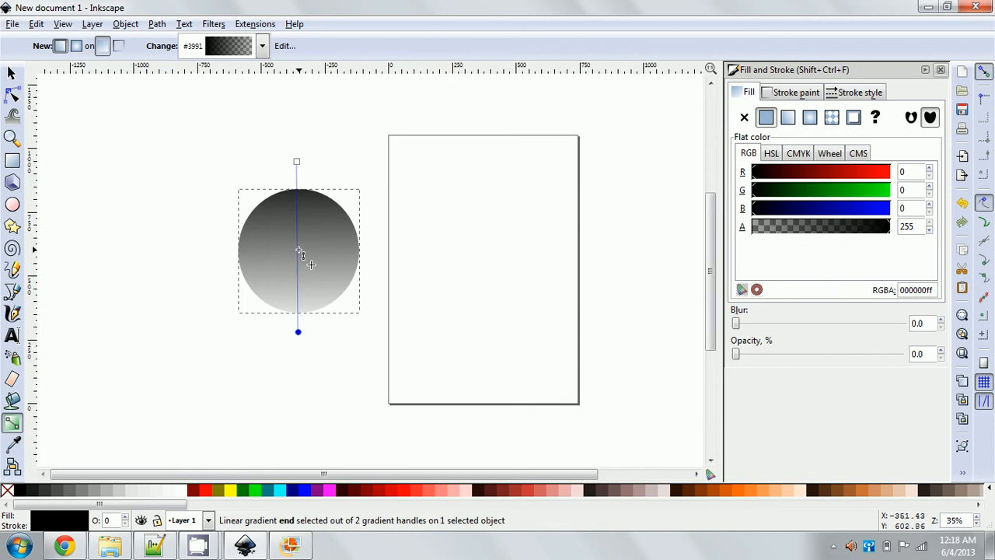
Add a middle stop at the centre of the circle's gradient and colour the lower end stop dark green 112b00.
{"action": "double_click", "coordinate": [297, 249]}
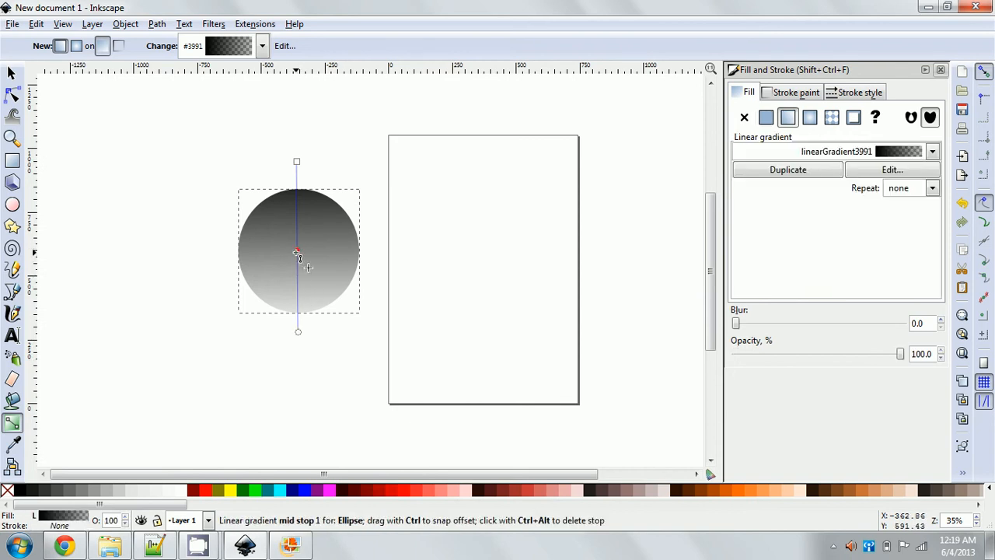
{"action": "left_click", "coordinate": [298, 332]}
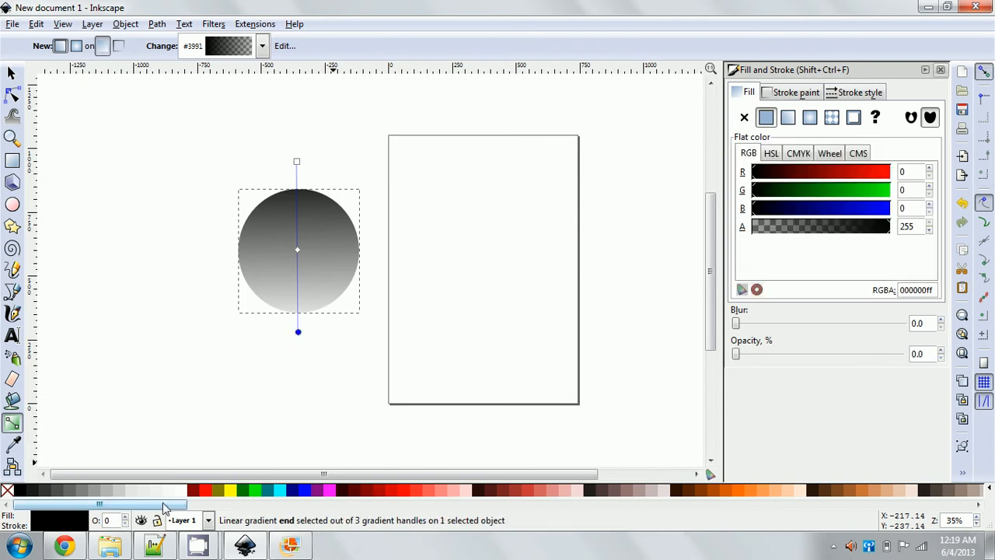
{"action": "left_click_drag", "start_coordinate": [168, 507], "coordinate": [396, 498]}
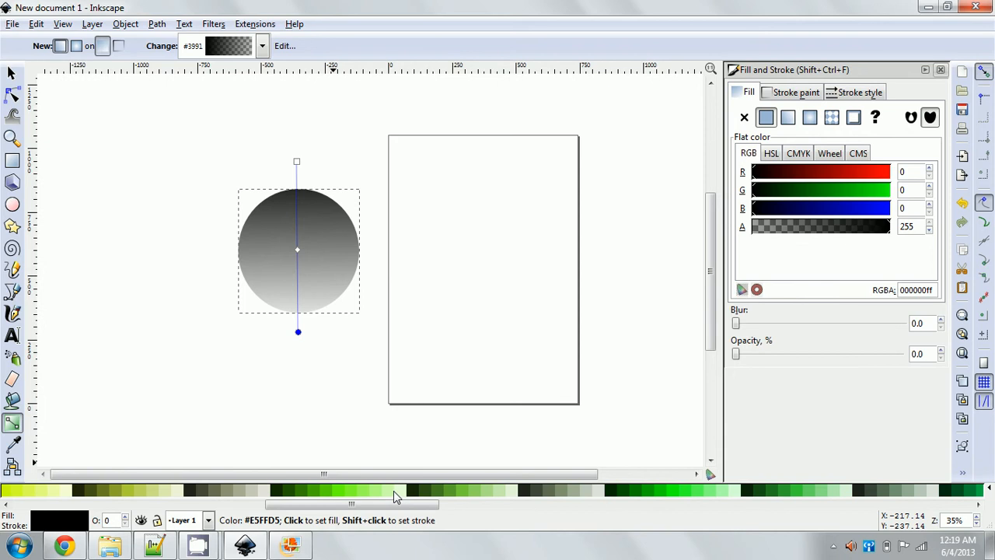
{"action": "left_click", "coordinate": [280, 494]}
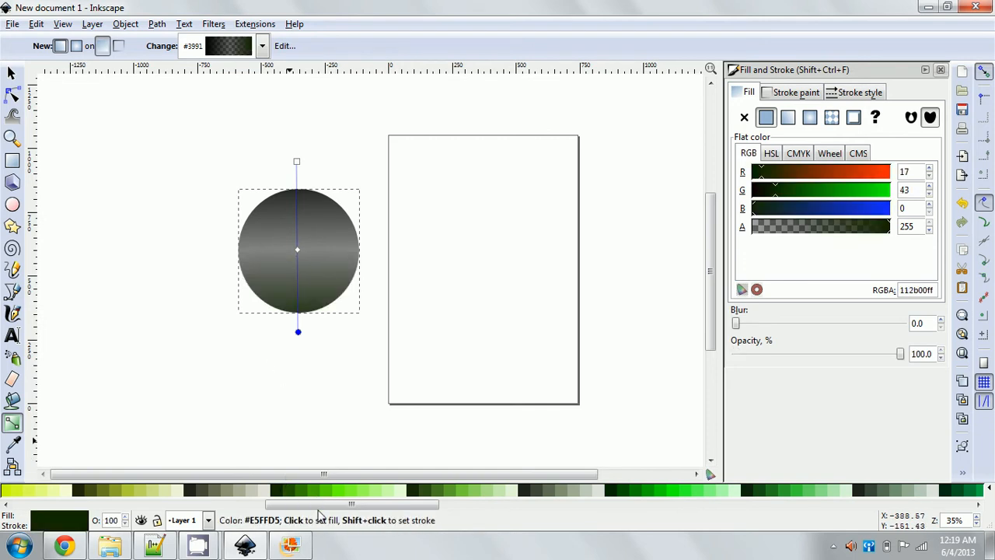
Colour the gradient's middle stop green 55D400 and its upper start stop bright green 66ff00.
{"action": "left_click", "coordinate": [297, 250]}
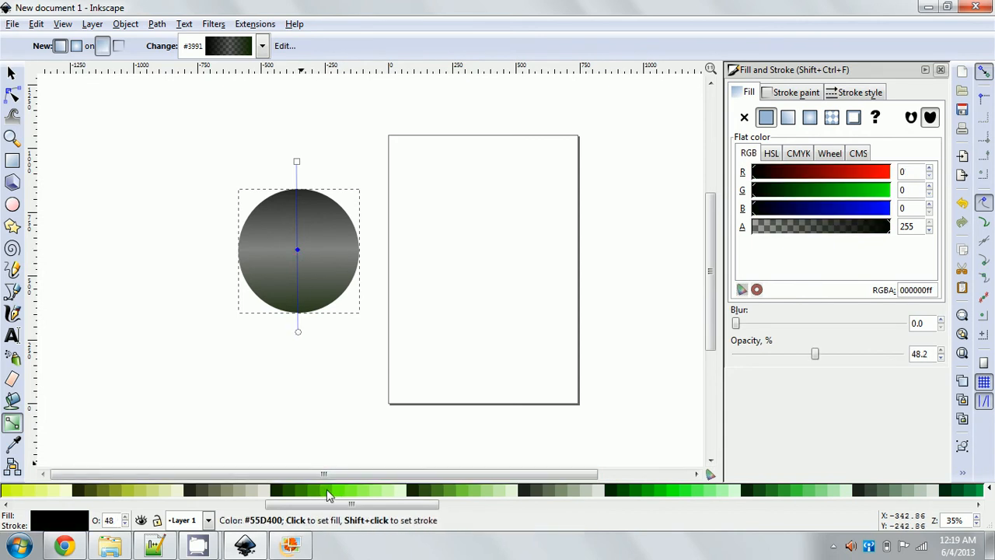
{"action": "left_click", "coordinate": [328, 496]}
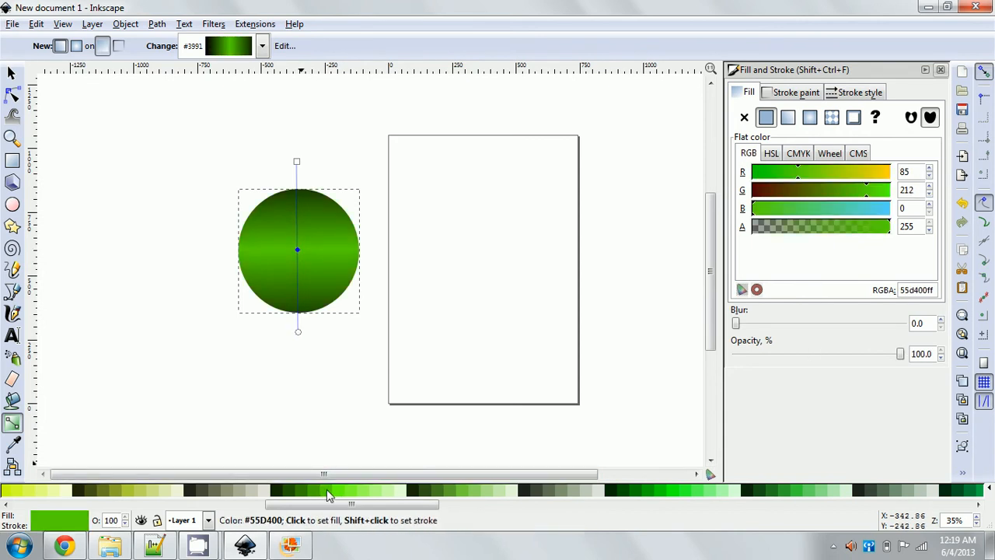
{"action": "left_click", "coordinate": [298, 164]}
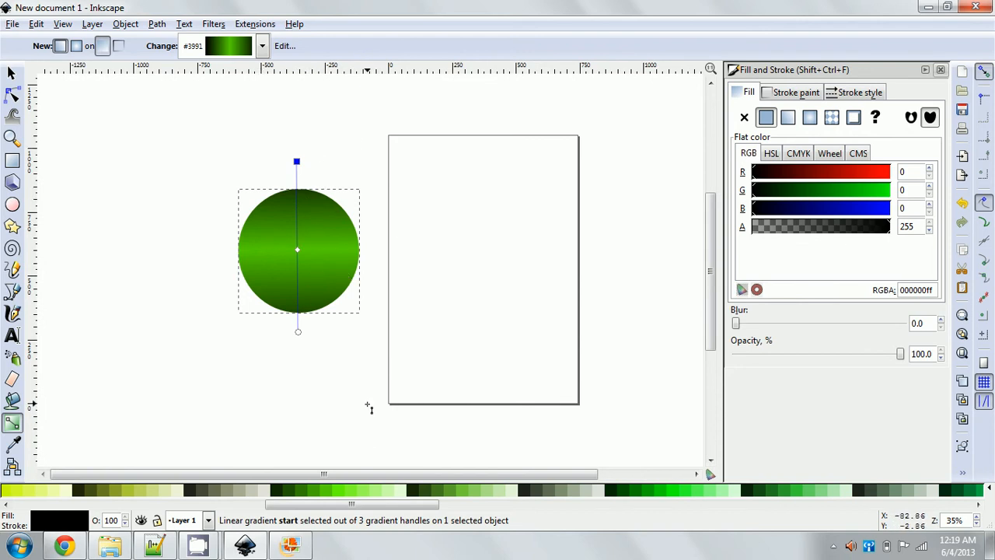
{"action": "left_click", "coordinate": [340, 495]}
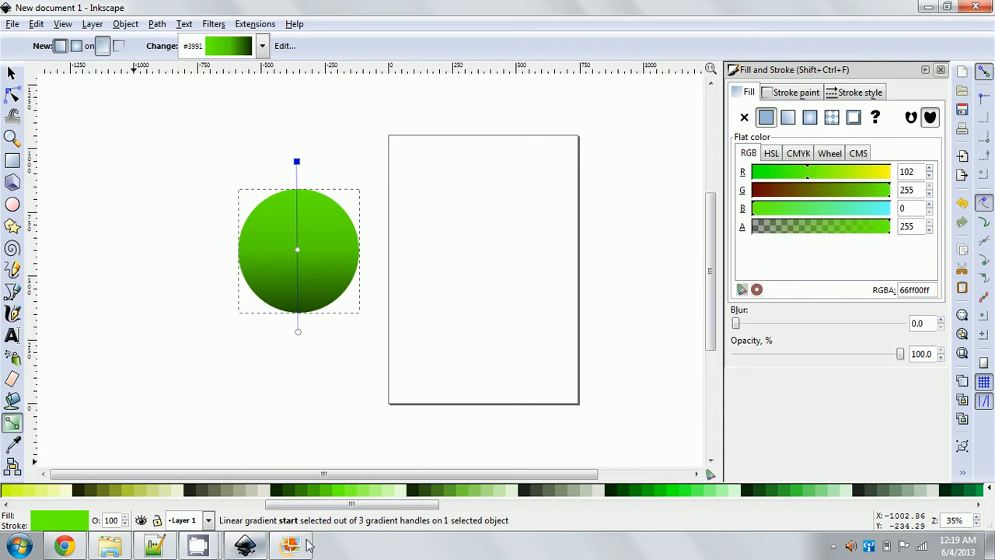
Set the gradient's upper start stop to no colour so the top of the circle fades out, and deselect the circle.
{"action": "left_click_drag", "start_coordinate": [348, 506], "coordinate": [97, 505]}
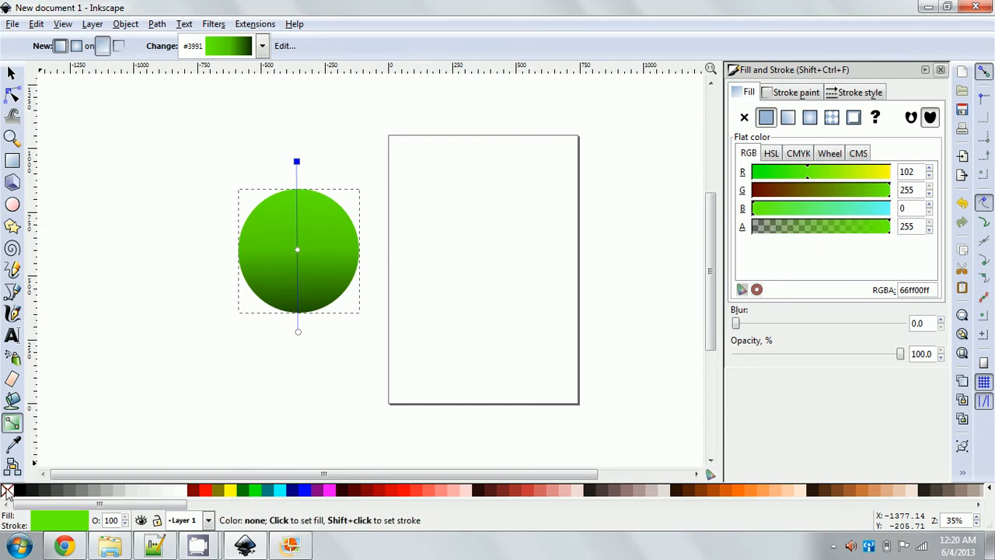
{"action": "left_click", "coordinate": [6, 490]}
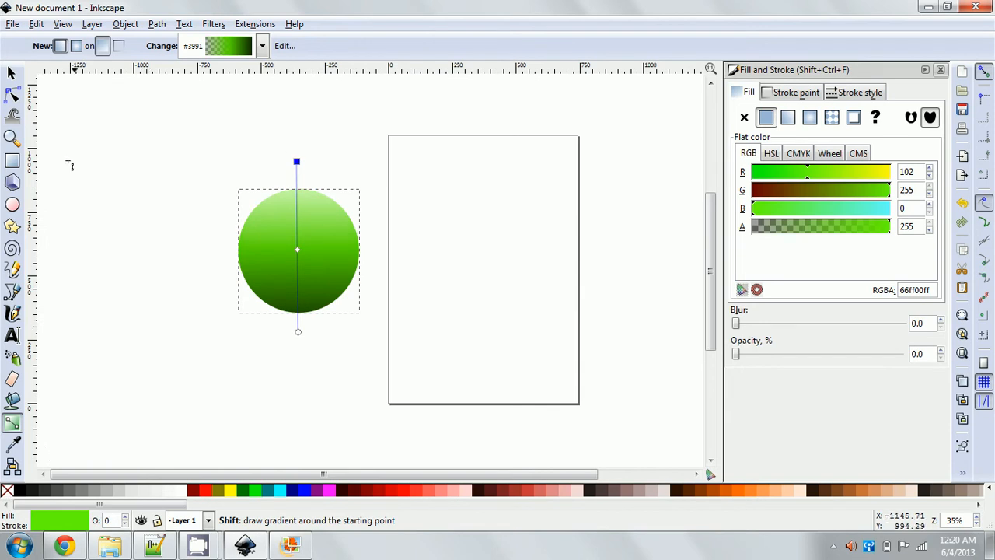
{"action": "left_click", "coordinate": [11, 74]}
{"action": "left_click", "coordinate": [148, 182]}
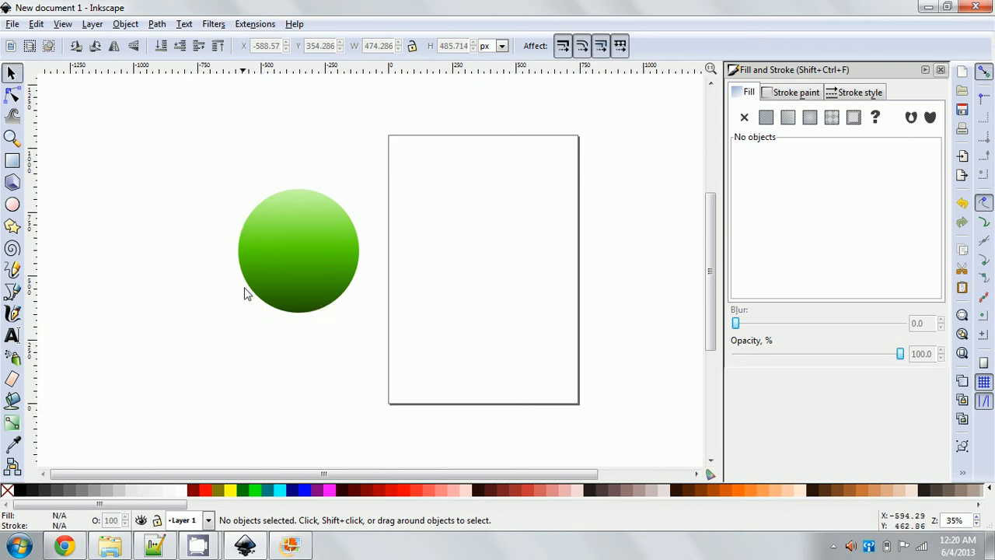
Duplicate the green circle below the original and squash the copy into a flat ellipse about 89 px high.
{"action": "left_click", "coordinate": [332, 247]}
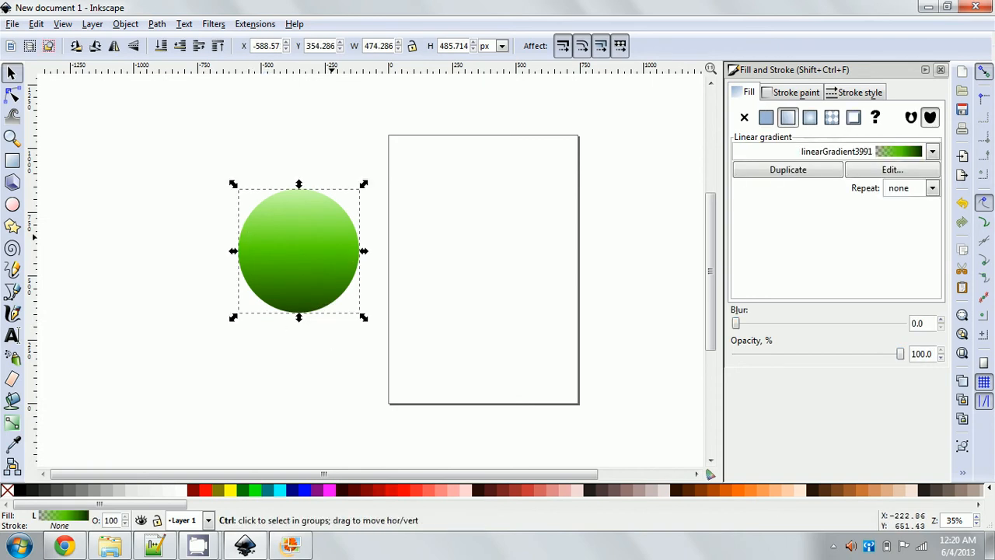
{"action": "key", "text": "ctrl+c"}
{"action": "key", "text": "ctrl+v"}
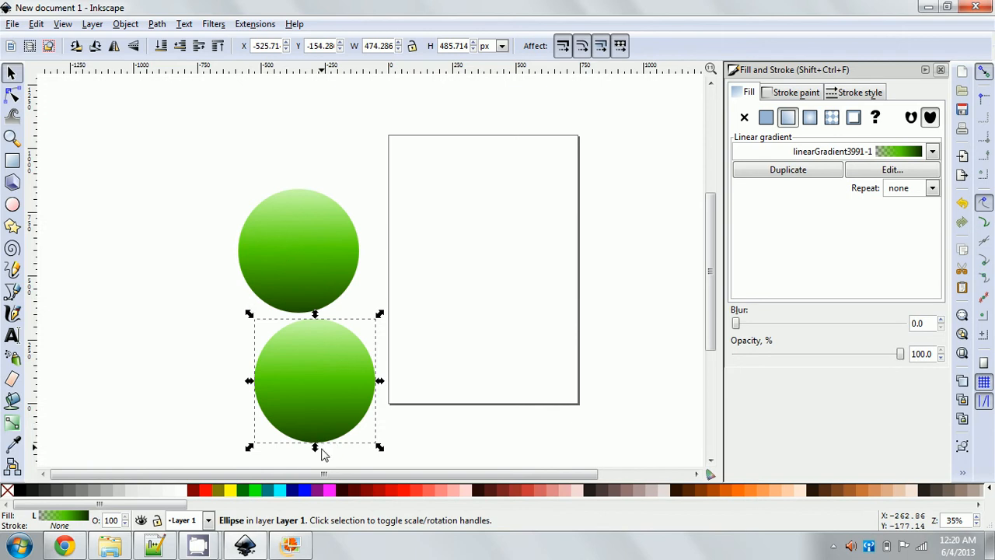
{"action": "left_click_drag", "start_coordinate": [317, 450], "coordinate": [314, 348]}
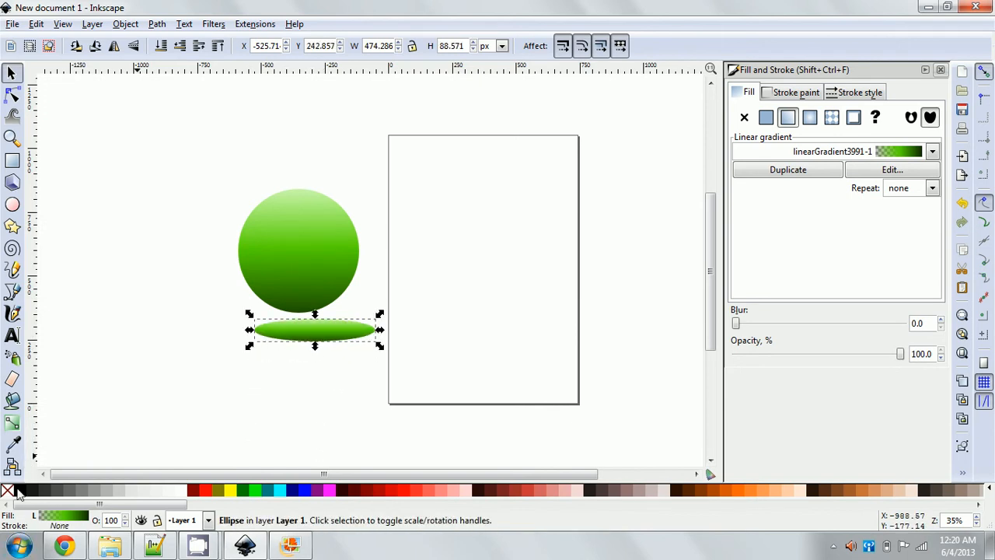
Fill the flat ellipse black at 35.8% opacity and reduce its height to about 46 px.
{"action": "left_click", "coordinate": [18, 492]}
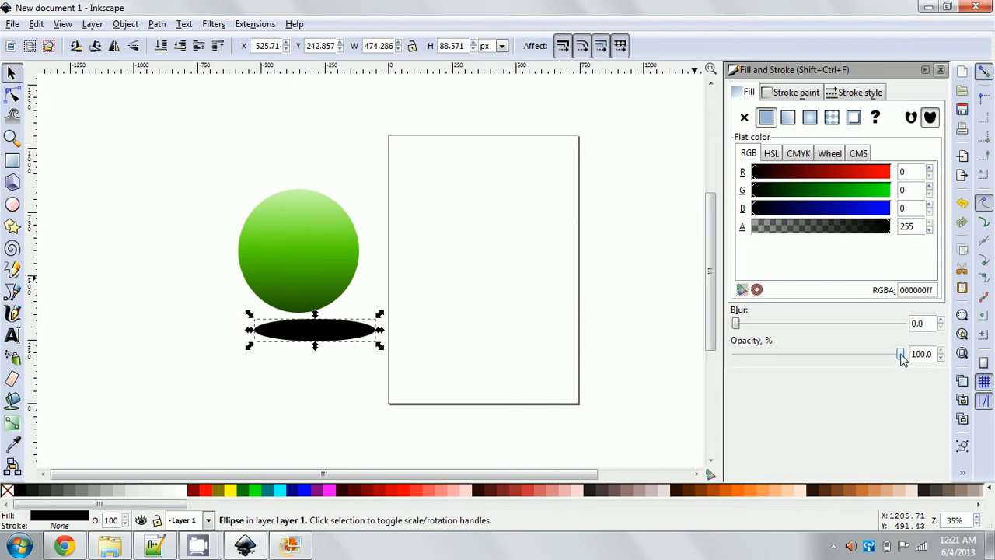
{"action": "left_click_drag", "start_coordinate": [902, 357], "coordinate": [793, 355]}
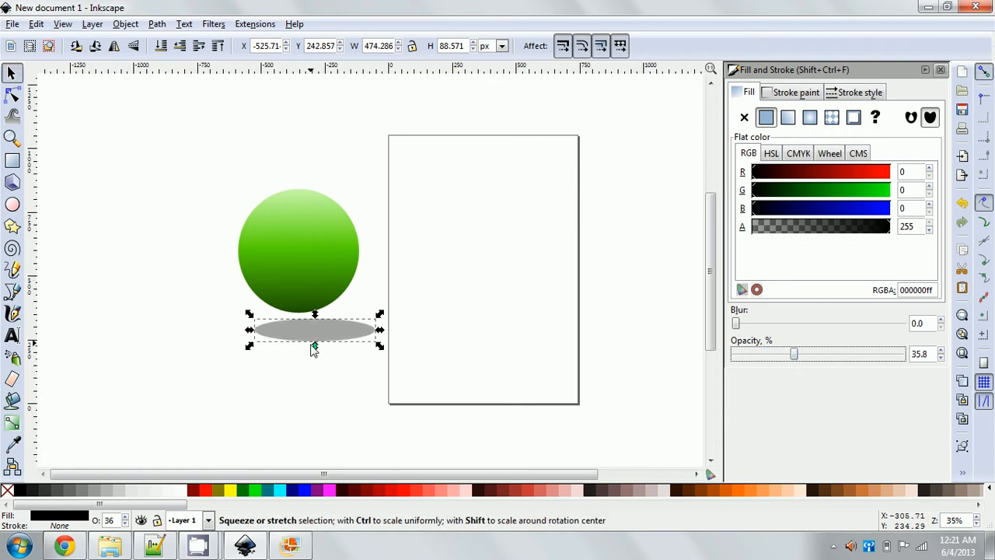
{"action": "left_click_drag", "start_coordinate": [314, 347], "coordinate": [316, 340]}
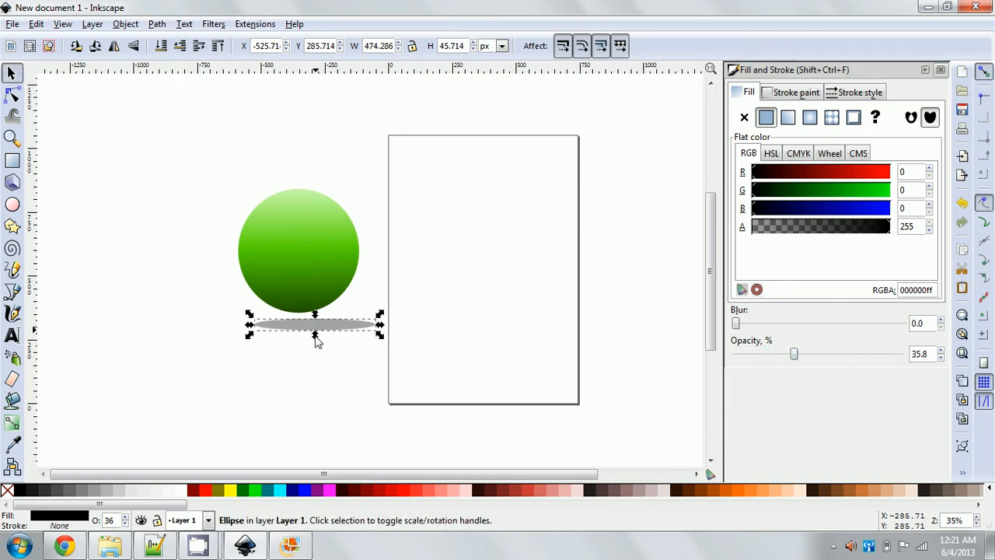
Apply the Diffuse light filter to the grey shadow ellipse.
{"action": "left_click", "coordinate": [215, 24]}
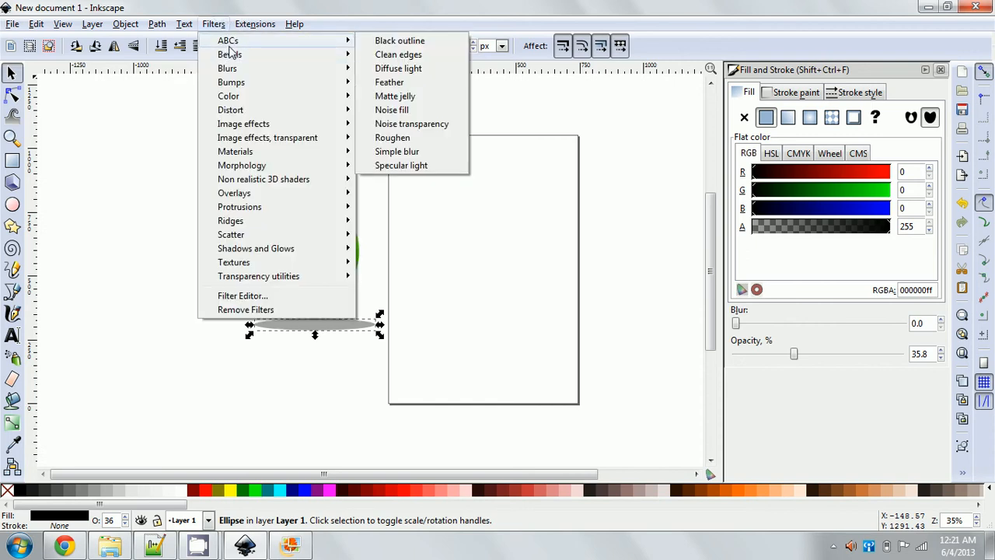
{"action": "mouse_move", "coordinate": [233, 41]}
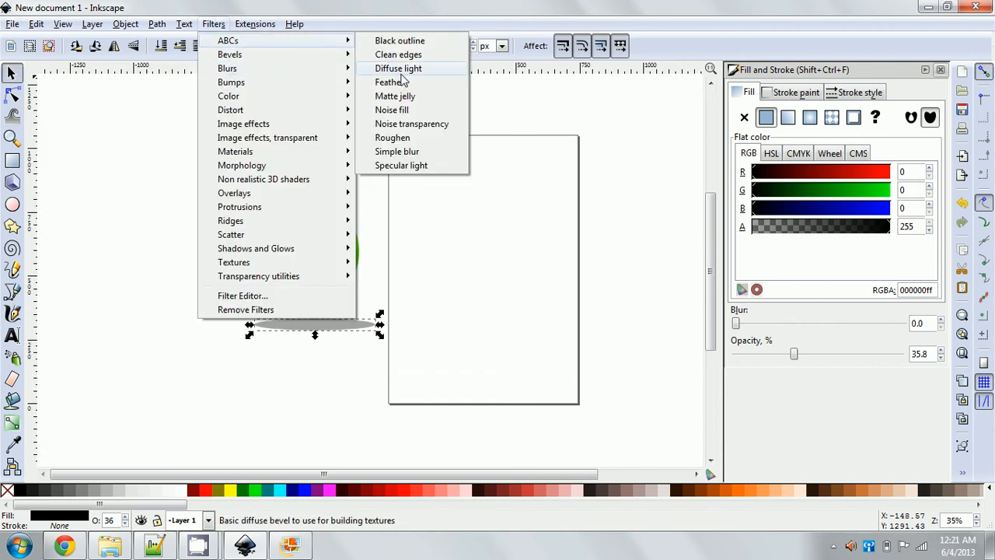
{"action": "left_click", "coordinate": [401, 72]}
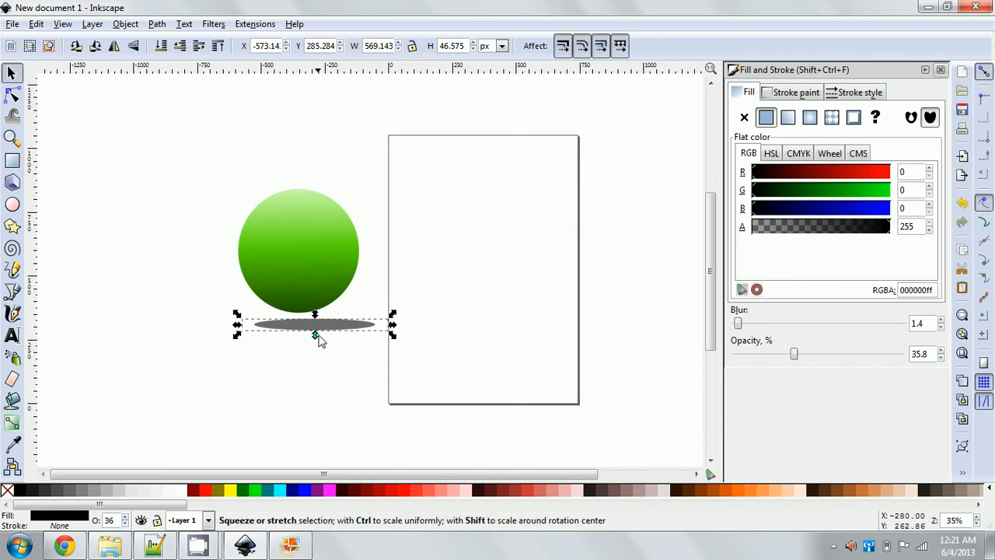
Move the shadow ellipse directly beneath the green ball, touching its lower edge, and deselect it.
{"action": "left_click_drag", "start_coordinate": [322, 330], "coordinate": [300, 314]}
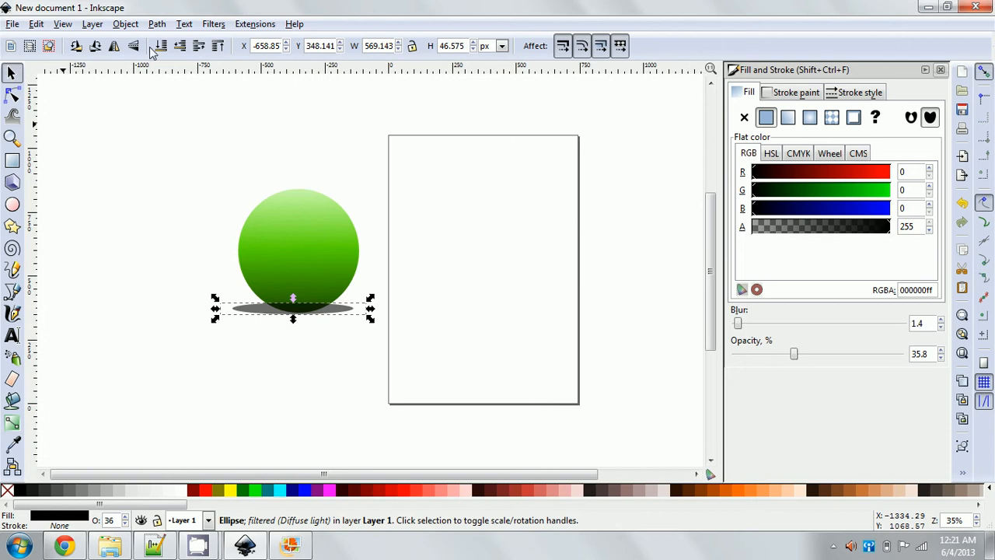
{"action": "left_click_drag", "start_coordinate": [269, 318], "coordinate": [266, 313]}
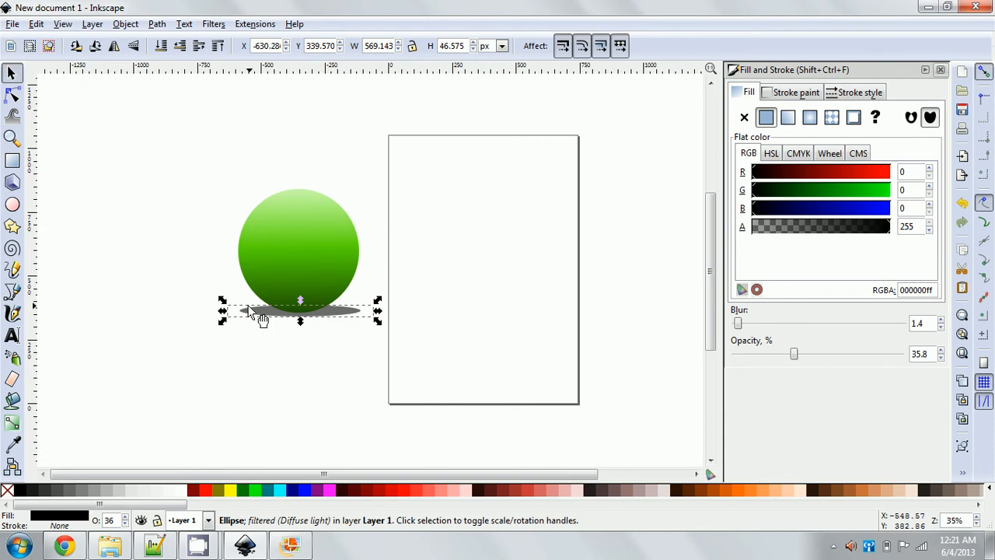
{"action": "left_click_drag", "start_coordinate": [253, 311], "coordinate": [256, 319]}
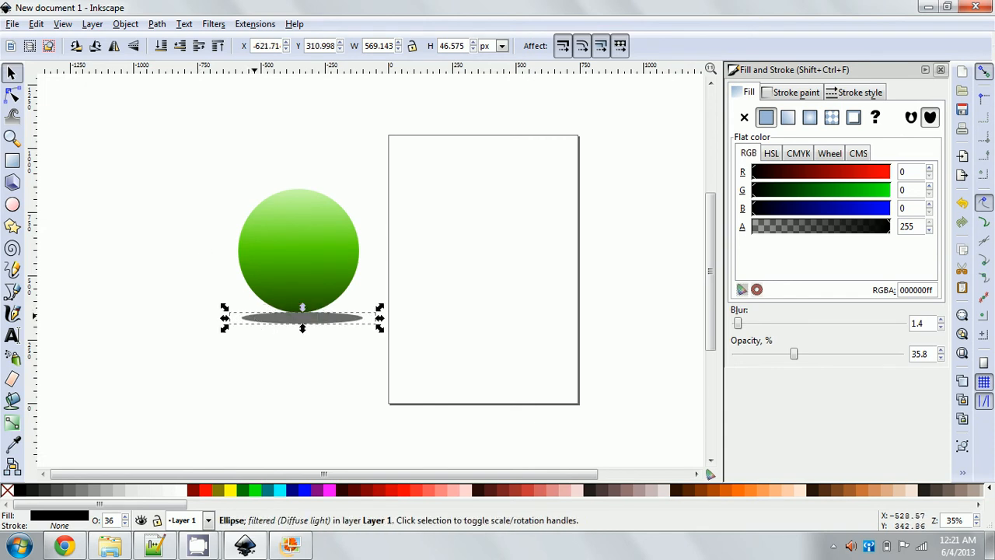
{"action": "left_click", "coordinate": [193, 258]}
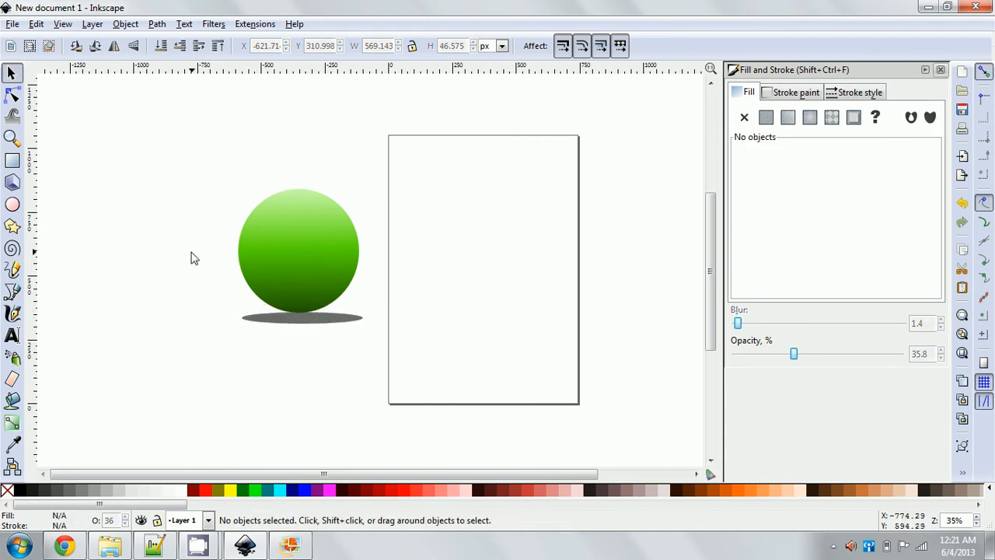
Place an opaque red FF0000 rectangle about 1034 by 1003 px behind the ball and its shadow.
{"action": "left_click", "coordinate": [12, 161]}
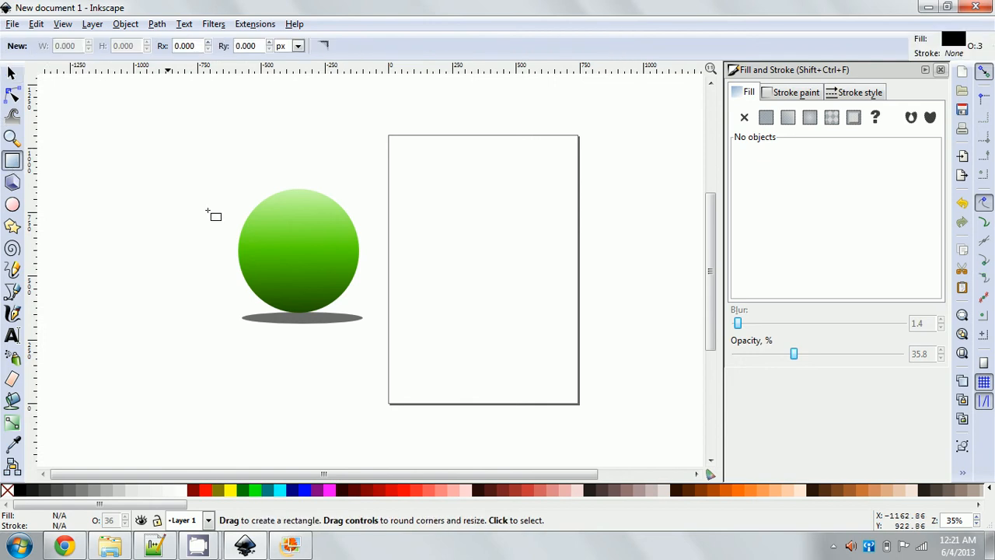
{"action": "mouse_move", "coordinate": [167, 148]}
{"action": "left_mouse_down"}
{"action": "mouse_move", "coordinate": [451, 466]}
{"action": "mouse_move", "coordinate": [431, 404]}
{"action": "left_mouse_up"}
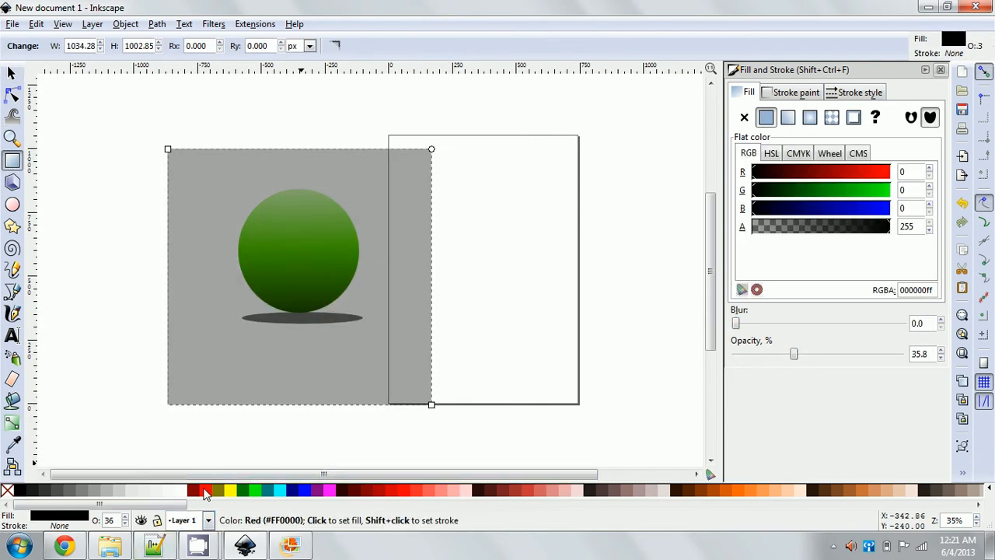
{"action": "left_click", "coordinate": [206, 490]}
{"action": "left_click_drag", "start_coordinate": [794, 354], "coordinate": [918, 354]}
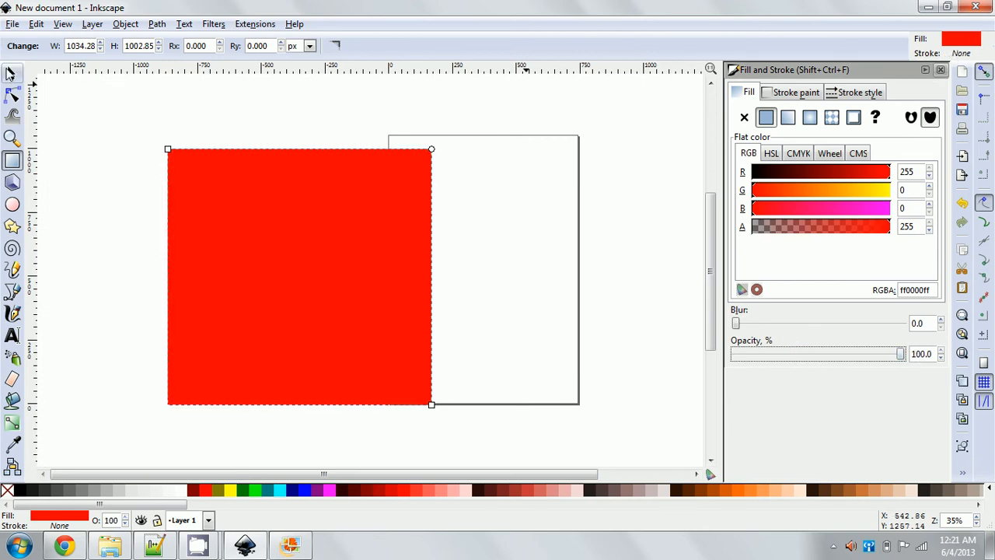
{"action": "left_click", "coordinate": [12, 72]}
{"action": "left_click", "coordinate": [162, 45]}
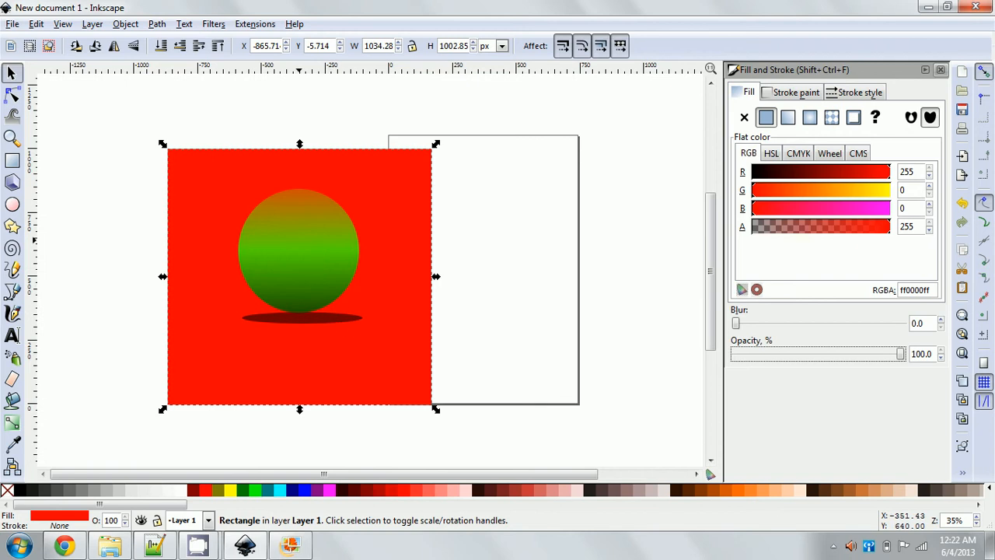
Set the top gradient stop of the green ball to opaque light green 7FFF2A.
{"action": "left_click", "coordinate": [293, 173]}
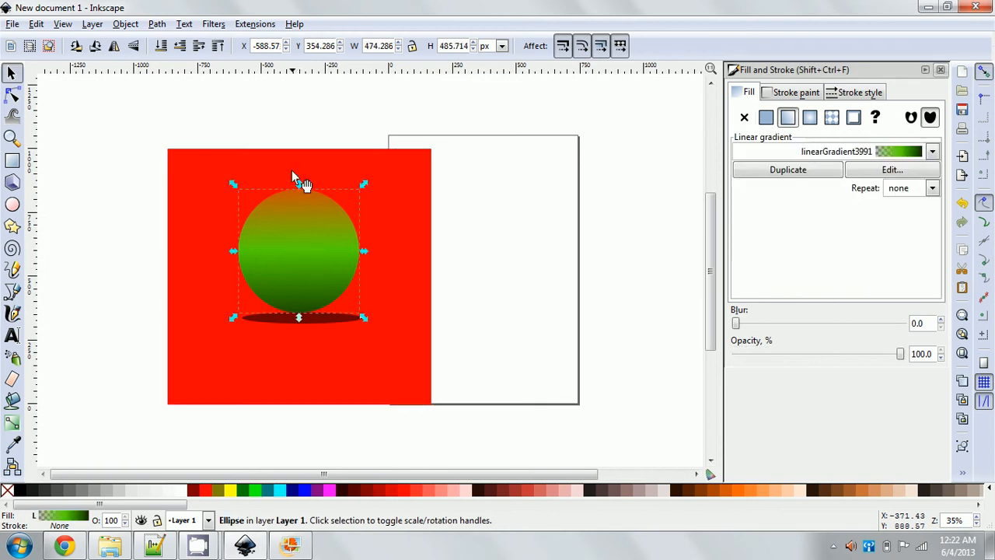
{"action": "left_click", "coordinate": [12, 423]}
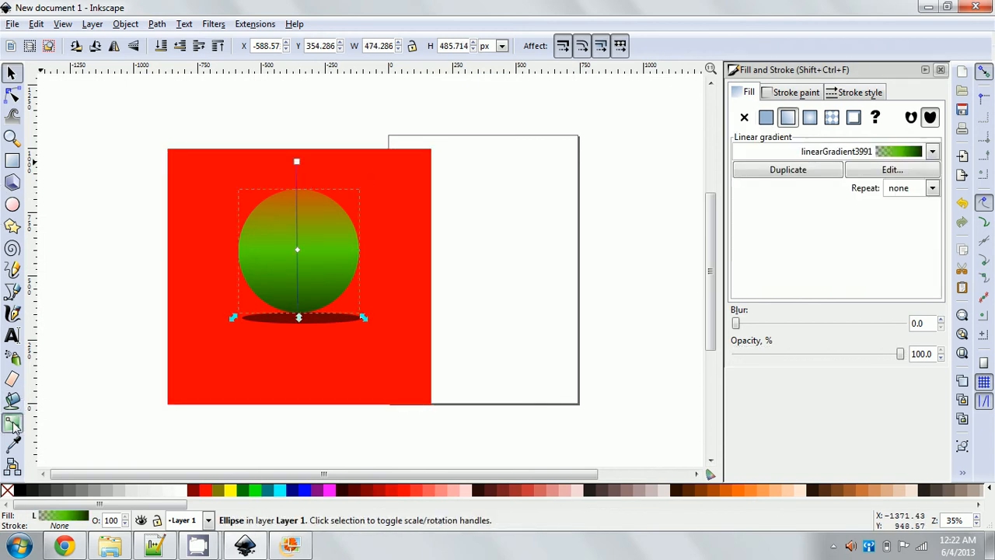
{"action": "left_click", "coordinate": [297, 162]}
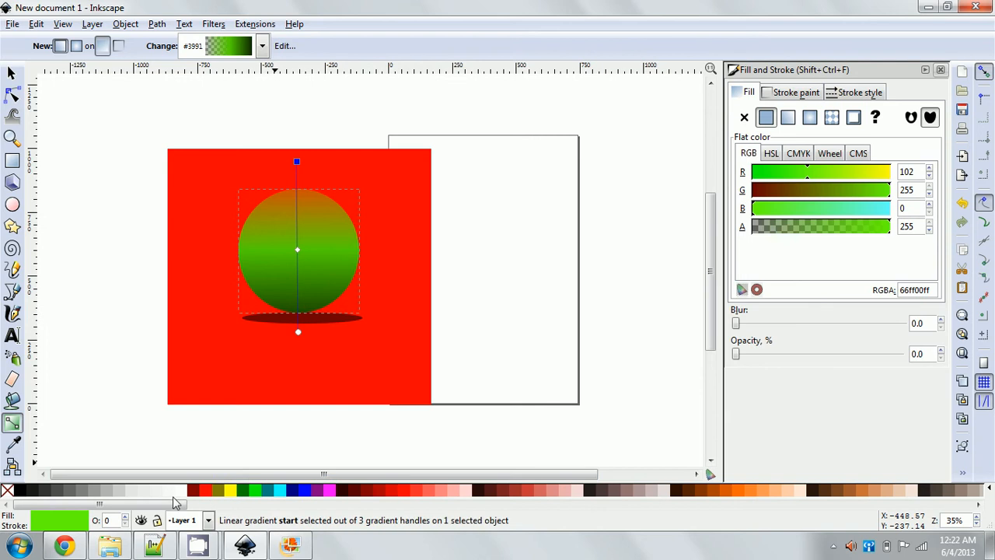
{"action": "left_click_drag", "start_coordinate": [175, 503], "coordinate": [402, 503]}
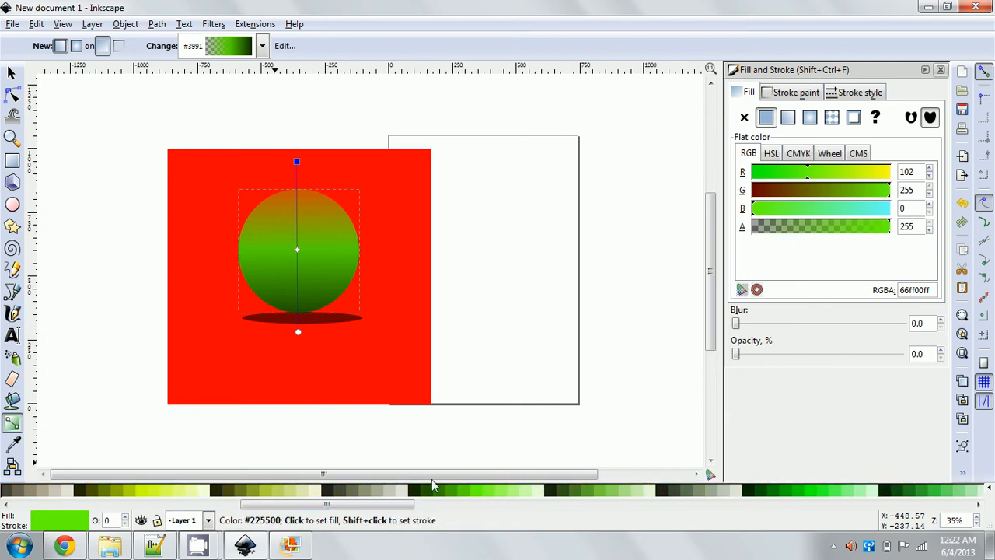
{"action": "left_click", "coordinate": [490, 494]}
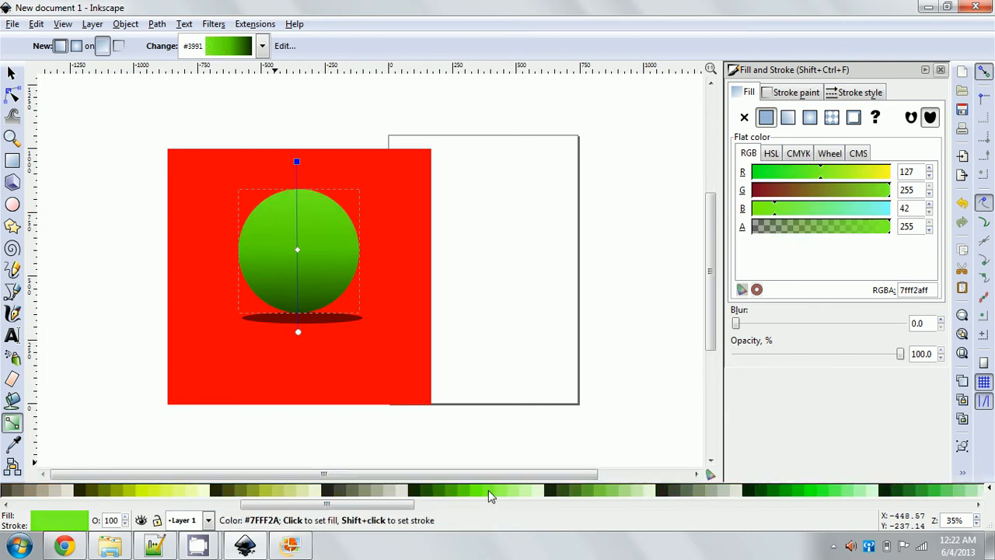
{"action": "key", "text": "Escape"}
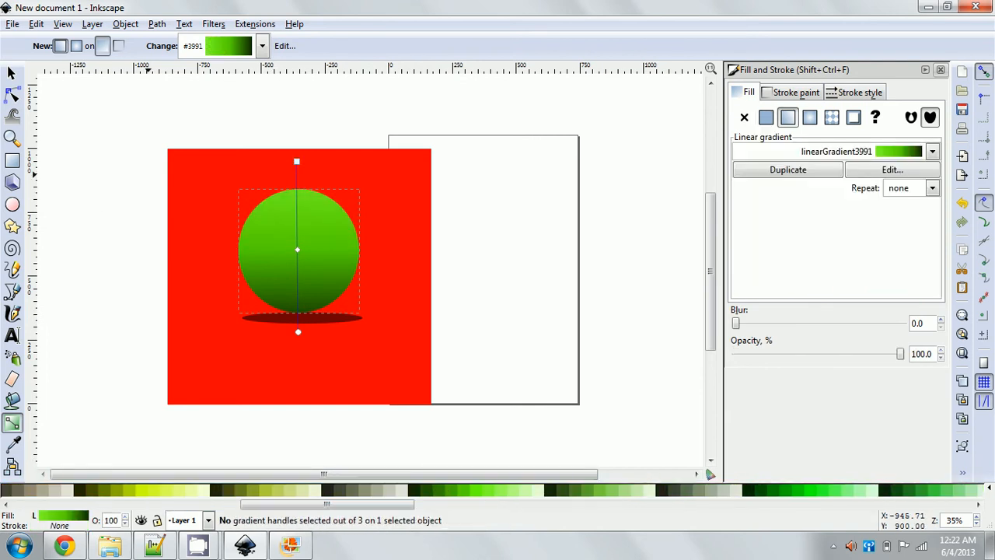
Select the ball, its shadow and the red background together and delete them all.
{"action": "left_click", "coordinate": [11, 72]}
{"action": "left_click", "coordinate": [95, 209]}
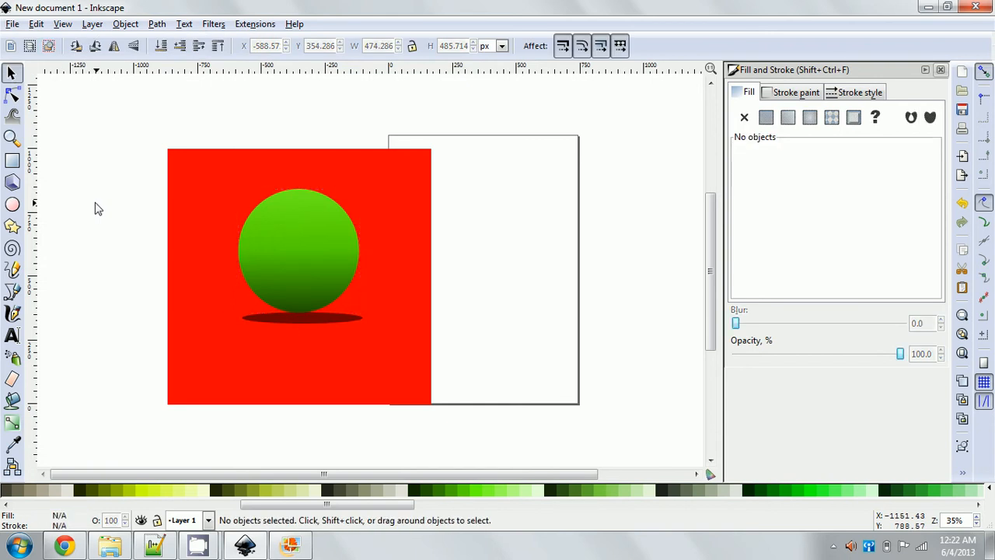
{"action": "mouse_move", "coordinate": [143, 129]}
{"action": "left_mouse_down"}
{"action": "mouse_move", "coordinate": [151, 146]}
{"action": "mouse_move", "coordinate": [459, 400]}
{"action": "mouse_move", "coordinate": [433, 280]}
{"action": "mouse_move", "coordinate": [251, 127]}
{"action": "mouse_move", "coordinate": [141, 131]}
{"action": "left_mouse_up"}
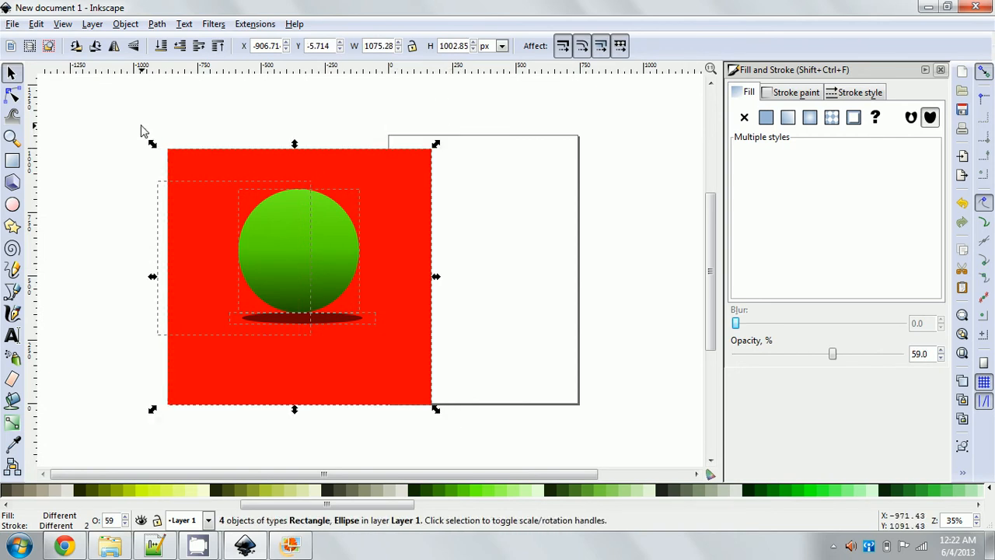
{"action": "key", "text": "Delete"}
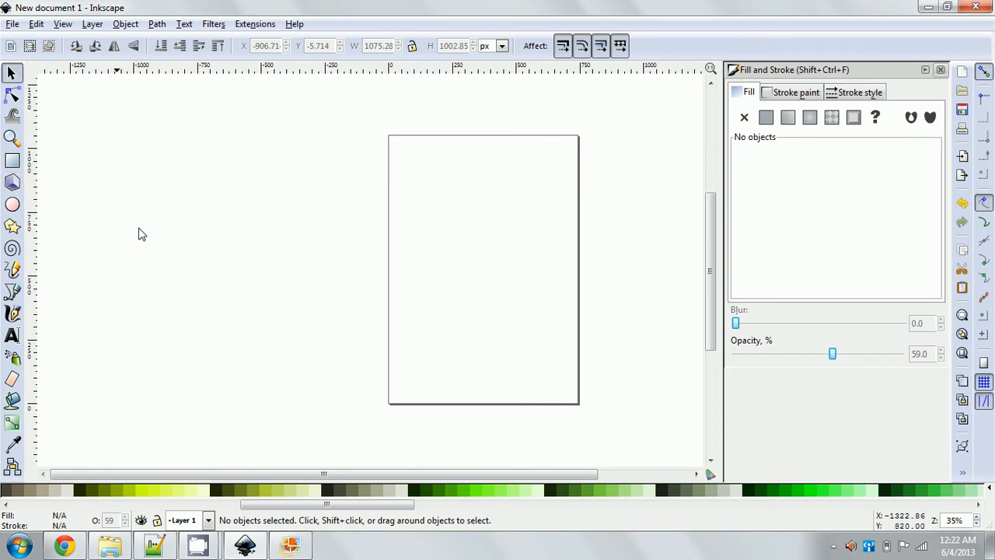
Draw a 3D box about 306 by 474 px on the page and select it.
{"action": "left_click", "coordinate": [12, 183]}
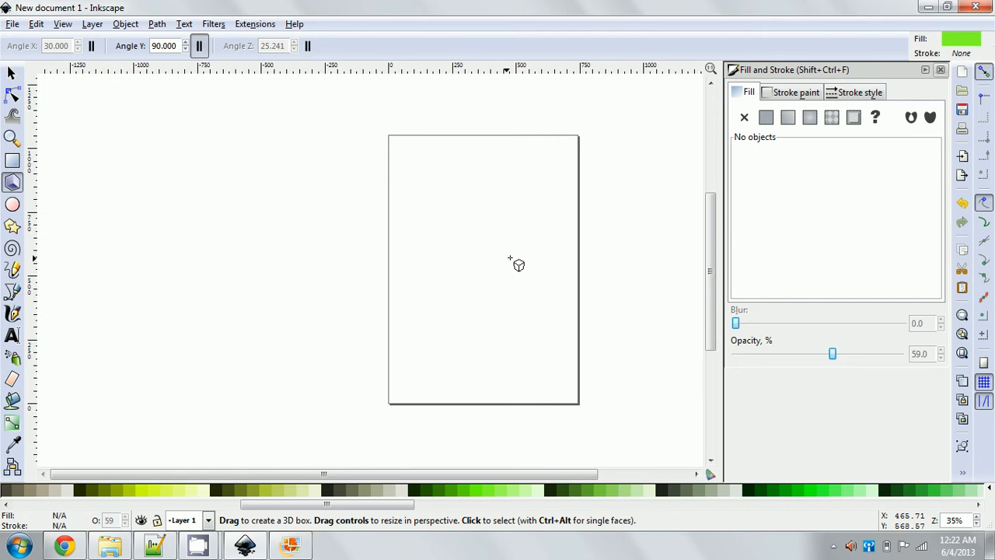
{"action": "mouse_move", "coordinate": [513, 238]}
{"action": "left_mouse_down"}
{"action": "mouse_move", "coordinate": [481, 294]}
{"action": "mouse_move", "coordinate": [485, 317]}
{"action": "mouse_move", "coordinate": [607, 248]}
{"action": "mouse_move", "coordinate": [620, 278]}
{"action": "mouse_move", "coordinate": [544, 231]}
{"action": "mouse_move", "coordinate": [544, 179]}
{"action": "mouse_move", "coordinate": [493, 275]}
{"action": "mouse_move", "coordinate": [500, 316]}
{"action": "mouse_move", "coordinate": [451, 313]}
{"action": "left_mouse_up"}
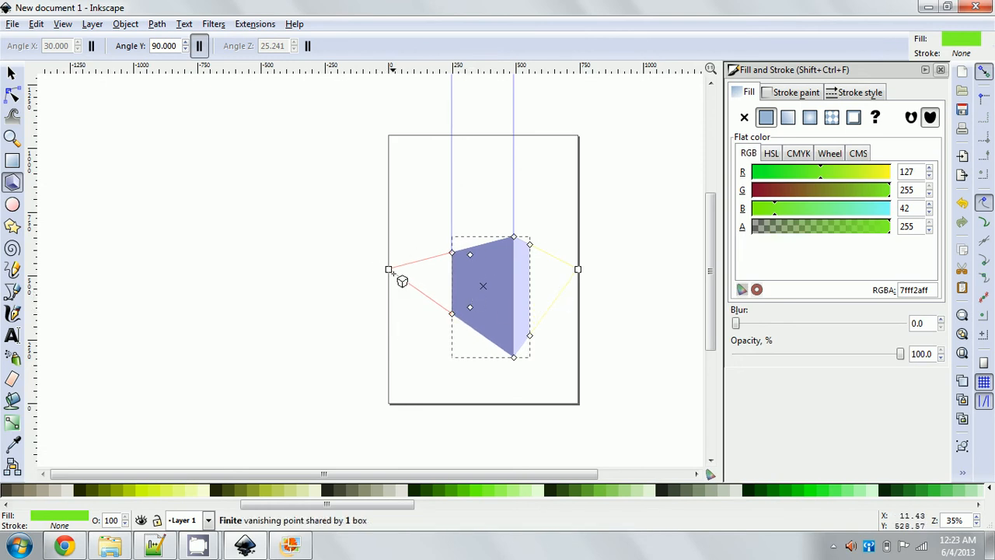
{"action": "left_click", "coordinate": [12, 72]}
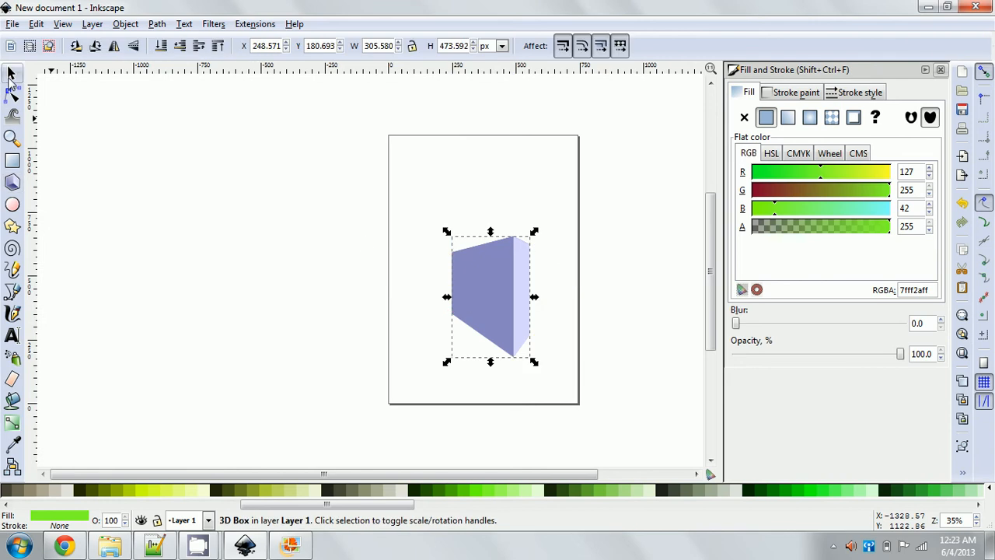
{"action": "left_click", "coordinate": [365, 244]}
{"action": "left_click", "coordinate": [477, 284]}
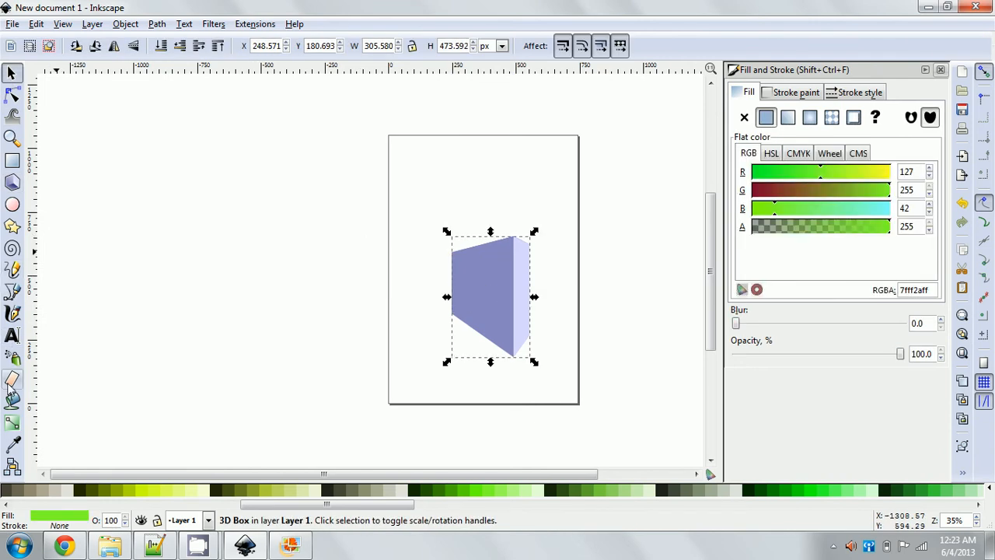
Reshape the 3D box with its vanishing points and corner handles to about 245 by 183 px, with a narrow left face and a wide front face.
{"action": "left_click", "coordinate": [12, 182]}
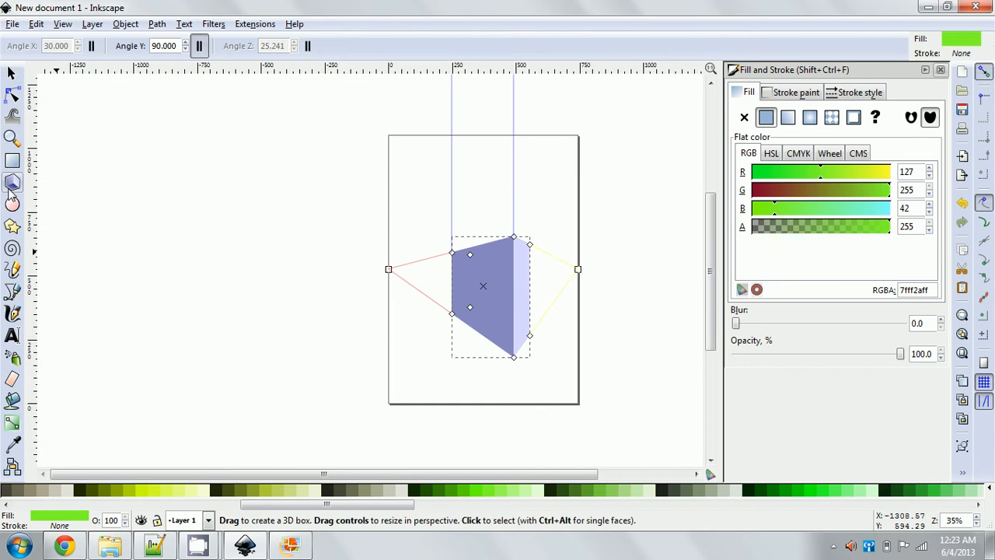
{"action": "left_click_drag", "start_coordinate": [389, 270], "coordinate": [418, 278]}
{"action": "left_click_drag", "start_coordinate": [425, 276], "coordinate": [584, 300]}
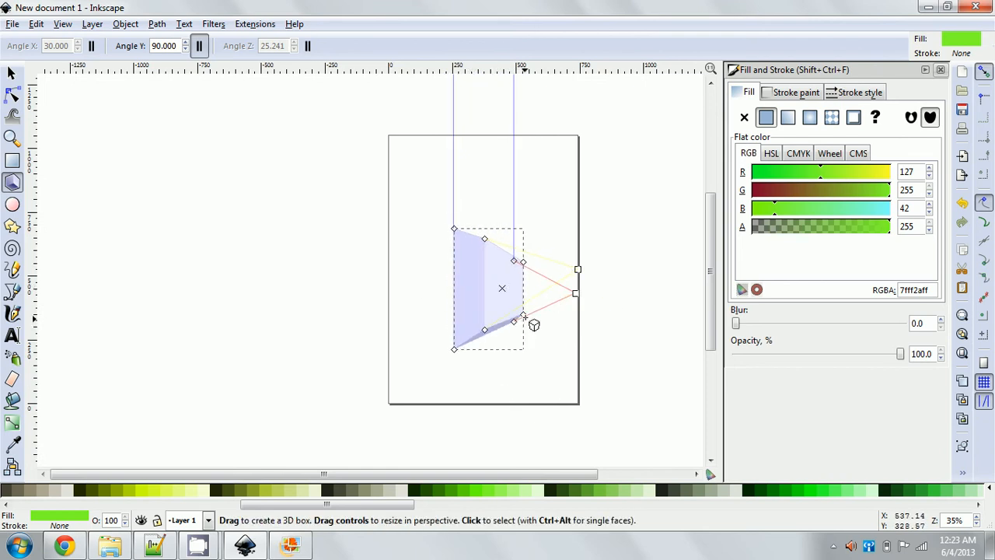
{"action": "left_click_drag", "start_coordinate": [524, 321], "coordinate": [553, 318]}
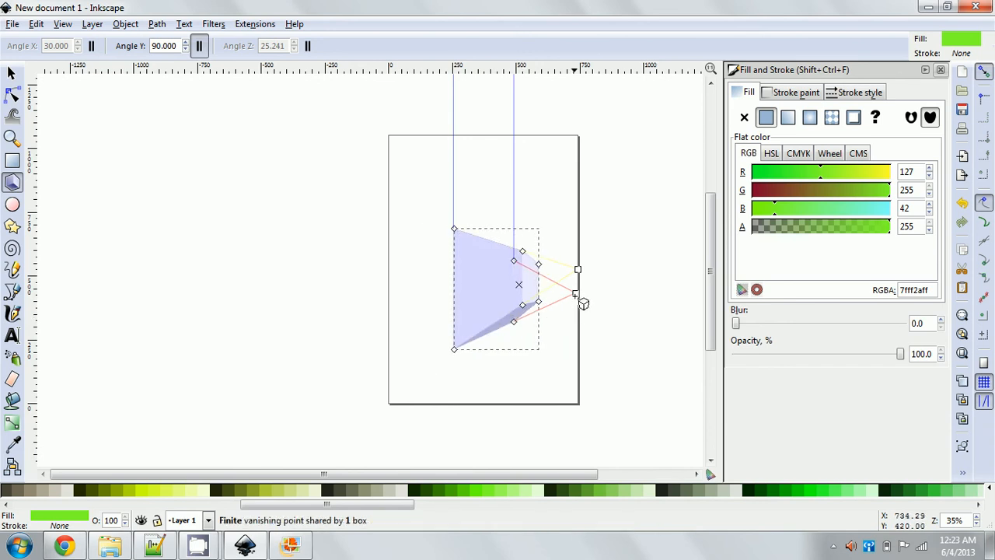
{"action": "left_click_drag", "start_coordinate": [577, 269], "coordinate": [616, 336]}
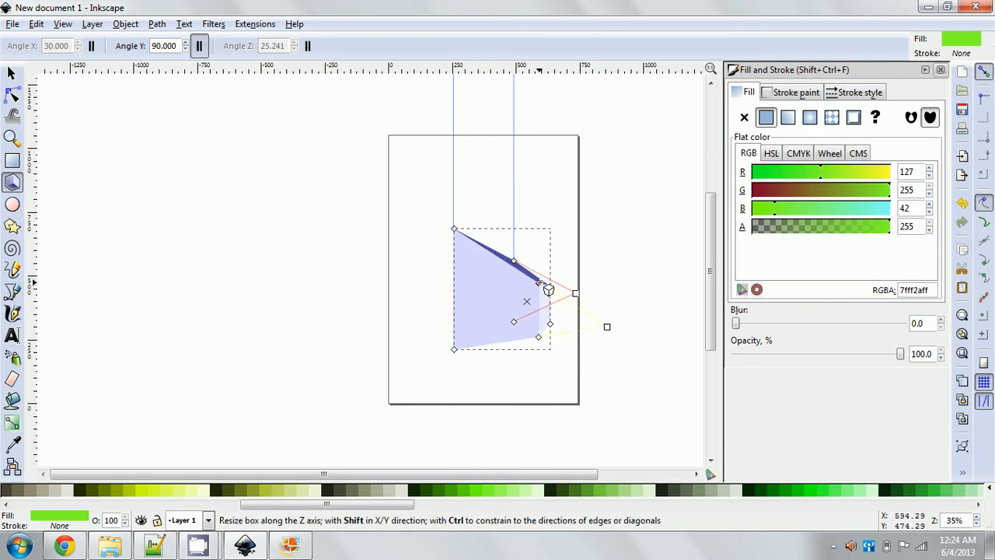
{"action": "left_click_drag", "start_coordinate": [539, 282], "coordinate": [542, 245]}
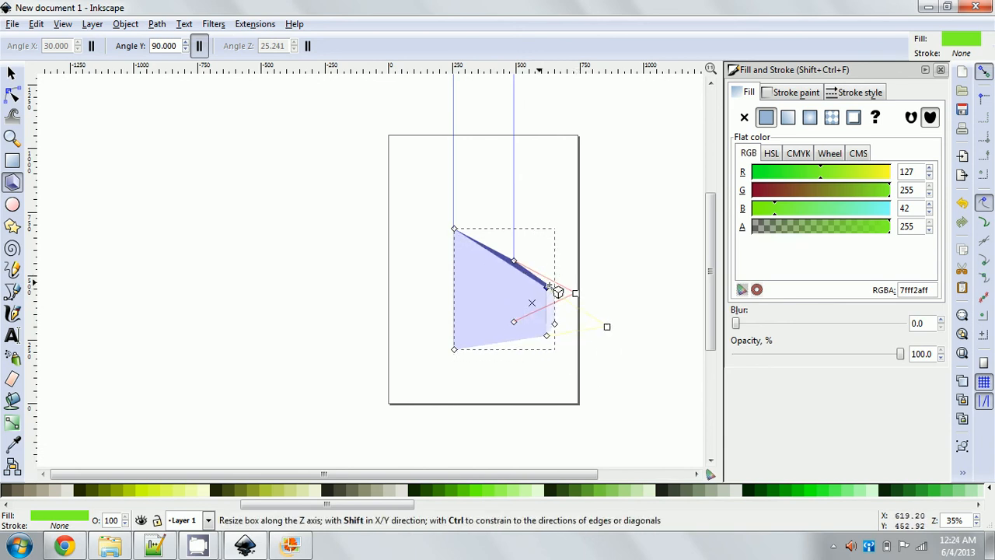
{"action": "left_click_drag", "start_coordinate": [558, 291], "coordinate": [405, 343]}
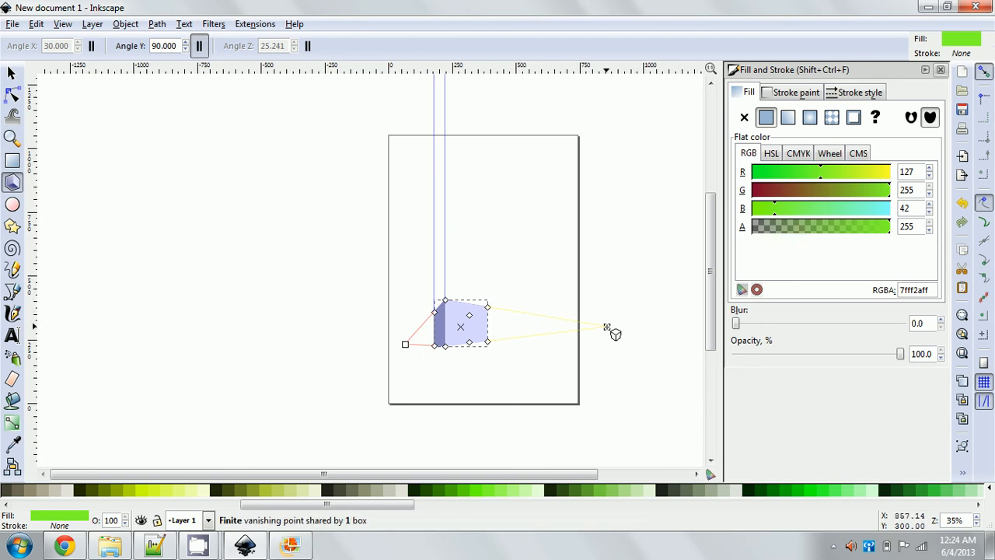
{"action": "left_click_drag", "start_coordinate": [608, 328], "coordinate": [641, 329]}
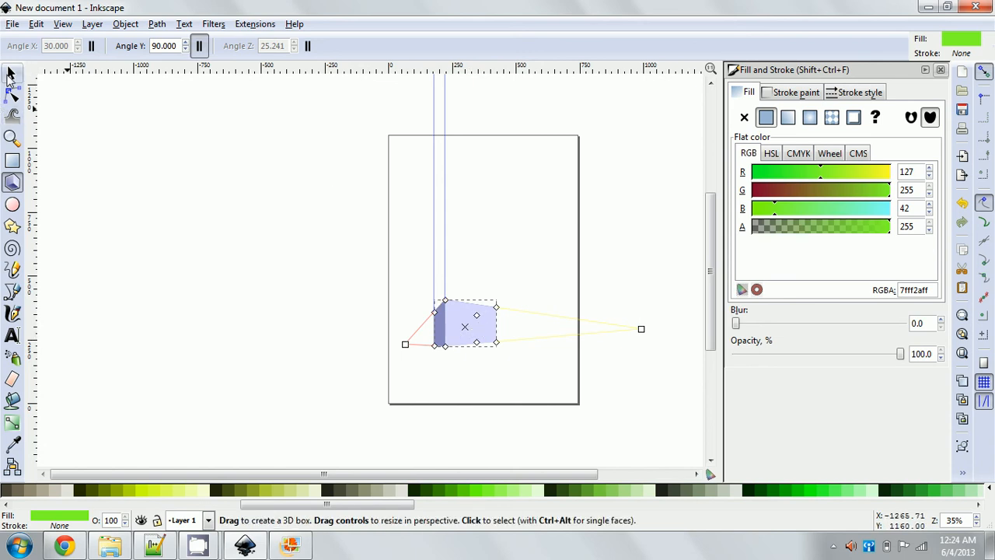
Enlarge the 3D box to about 505 by 503 px and deselect it.
{"action": "left_click", "coordinate": [12, 72]}
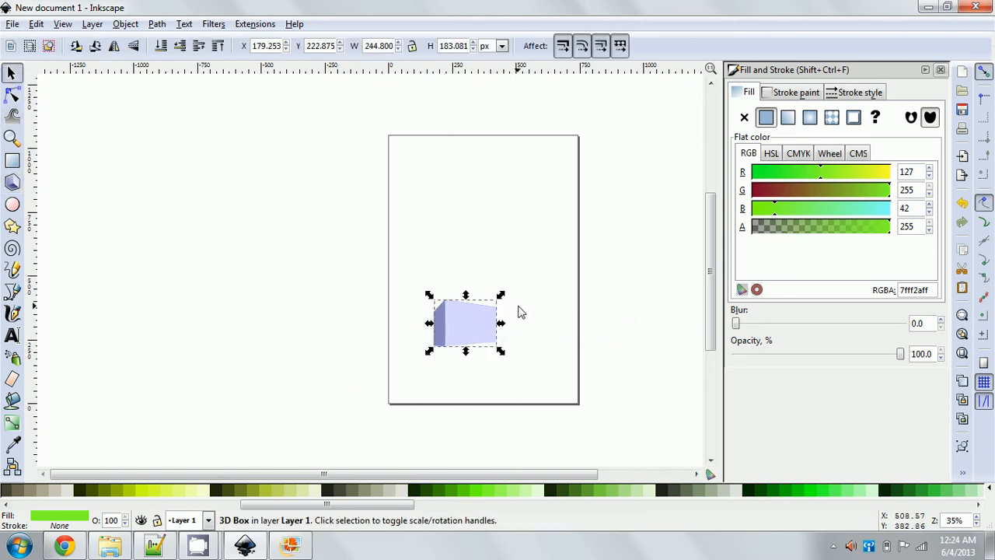
{"action": "left_click_drag", "start_coordinate": [502, 296], "coordinate": [567, 216]}
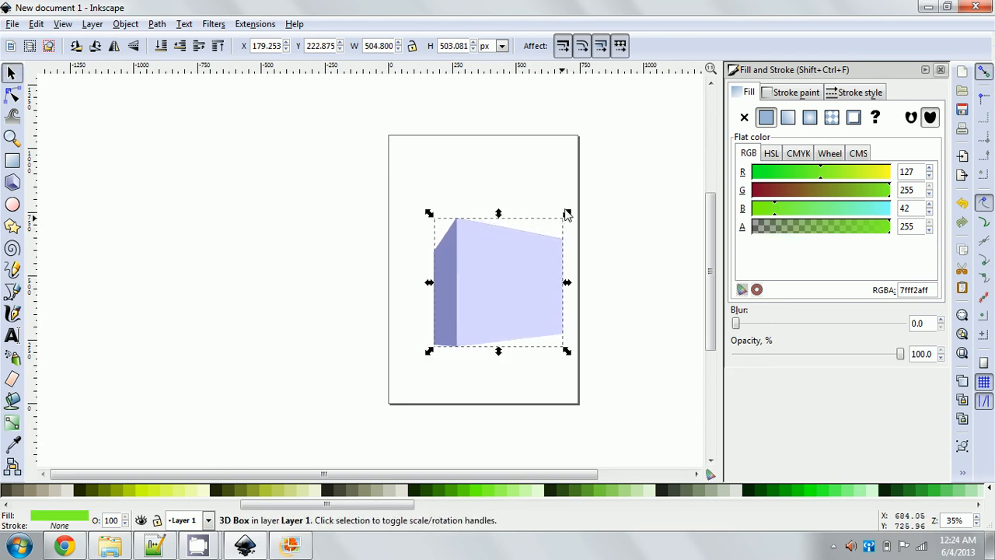
{"action": "left_click", "coordinate": [320, 285]}
{"action": "left_click_drag", "start_coordinate": [377, 327], "coordinate": [371, 317]}
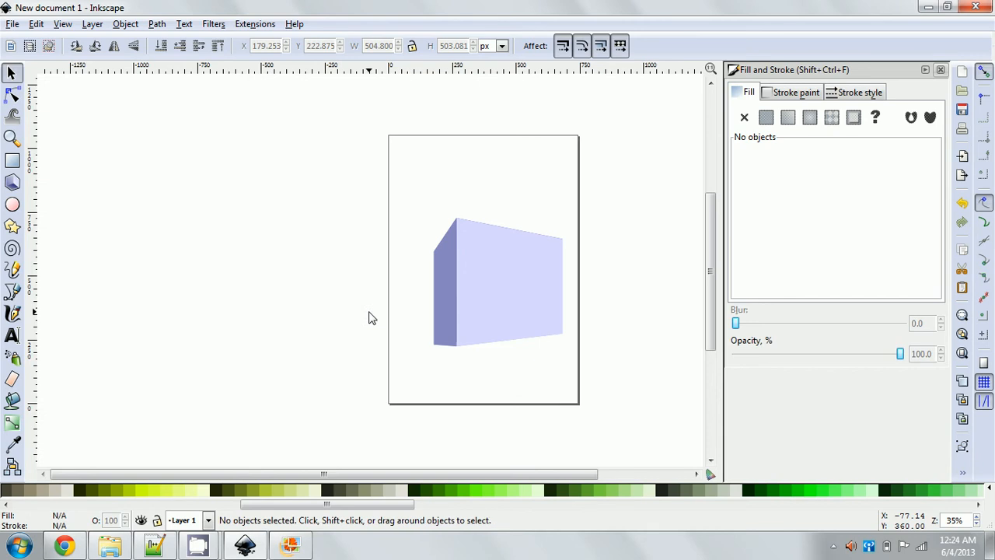
Ungroup the 3D box into separate face paths and deselect them.
{"action": "left_click", "coordinate": [482, 260]}
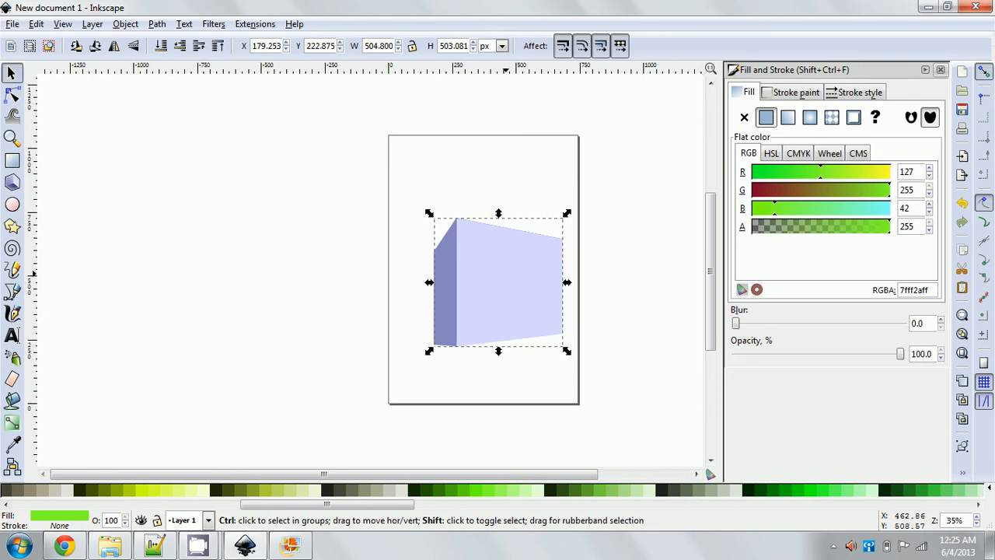
{"action": "key", "text": "ctrl+shift+g"}
{"action": "left_click", "coordinate": [456, 160]}
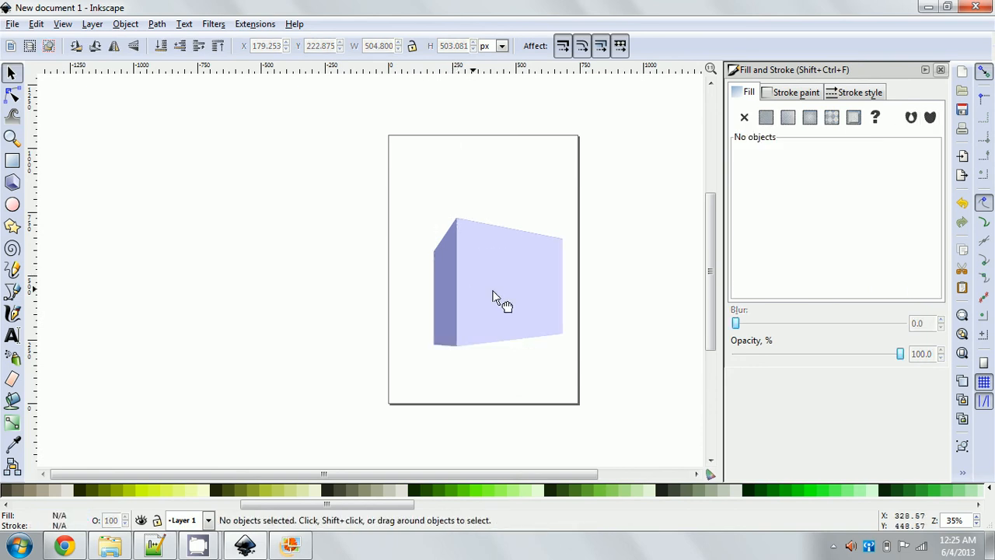
Pull the box's front face out past the right edge of the page and undo the move.
{"action": "left_click_drag", "start_coordinate": [493, 294], "coordinate": [609, 310]}
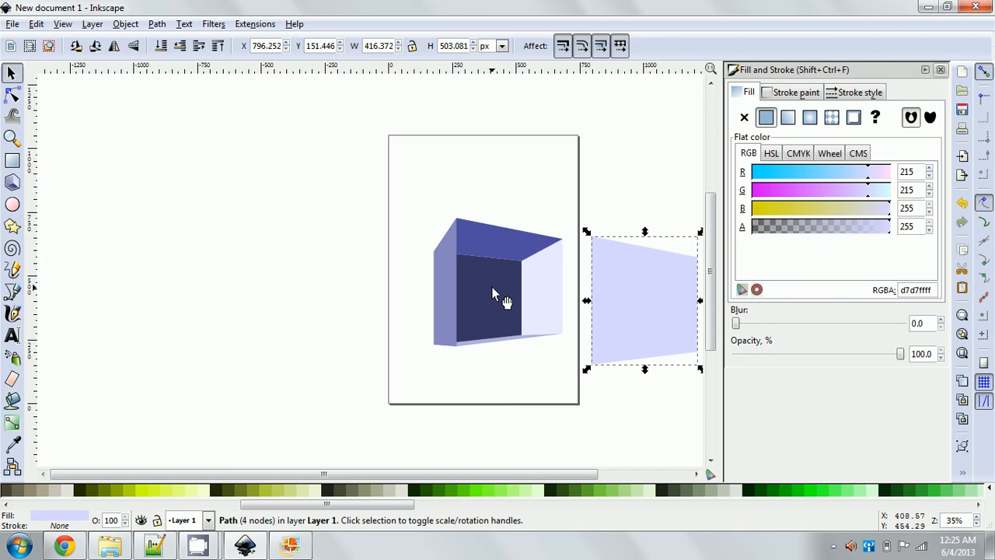
{"action": "key", "text": "ctrl+z"}
{"action": "key", "text": "ctrl+z"}
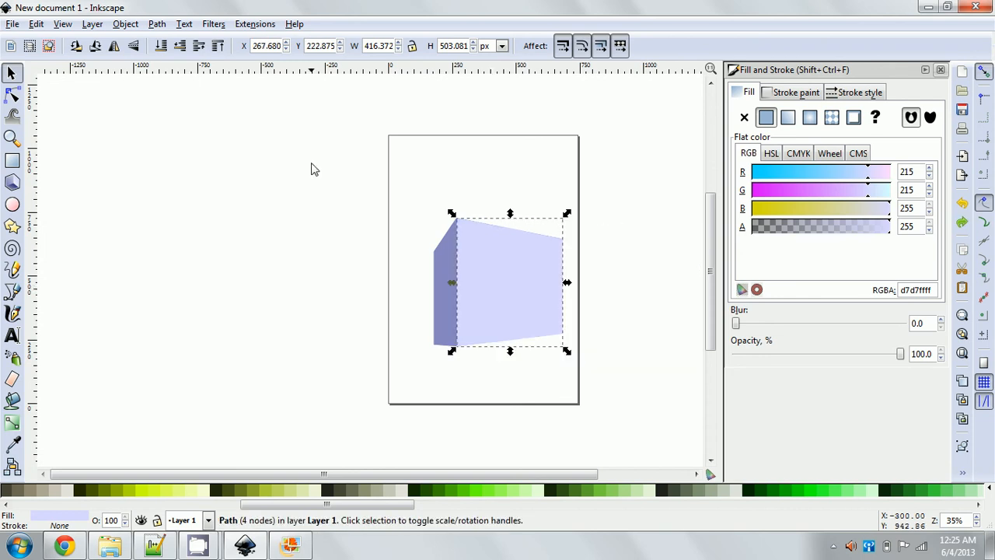
Fill the front face of the box with brown 803300.
{"action": "left_click", "coordinate": [404, 247]}
{"action": "left_click", "coordinate": [478, 313]}
{"action": "left_click", "coordinate": [215, 25]}
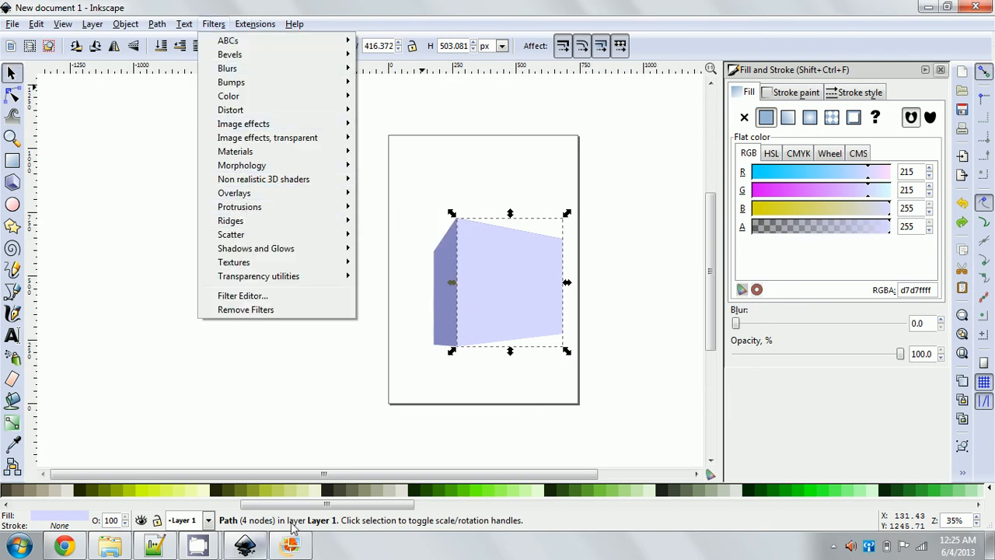
{"action": "left_click", "coordinate": [418, 504]}
{"action": "left_click", "coordinate": [418, 503]}
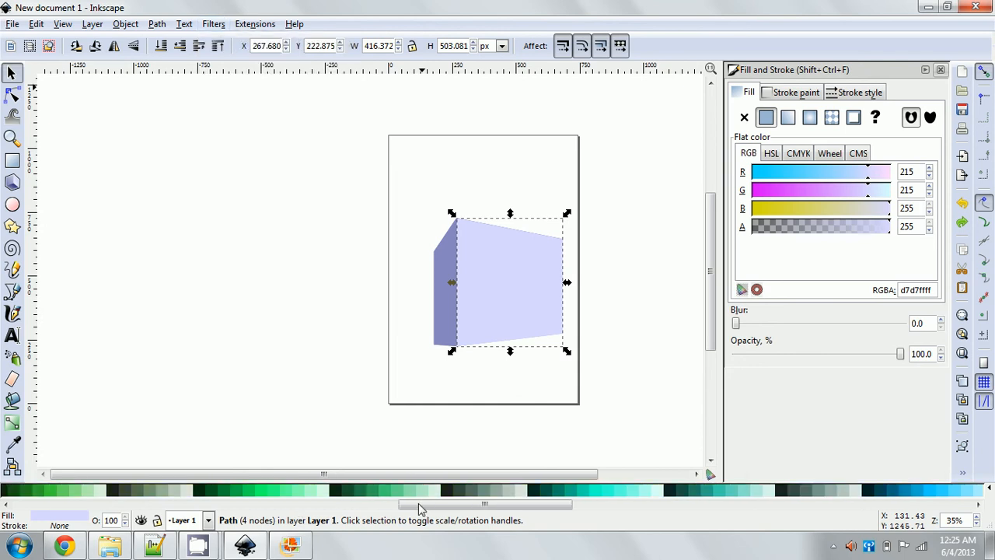
{"action": "left_click_drag", "start_coordinate": [416, 506], "coordinate": [131, 478]}
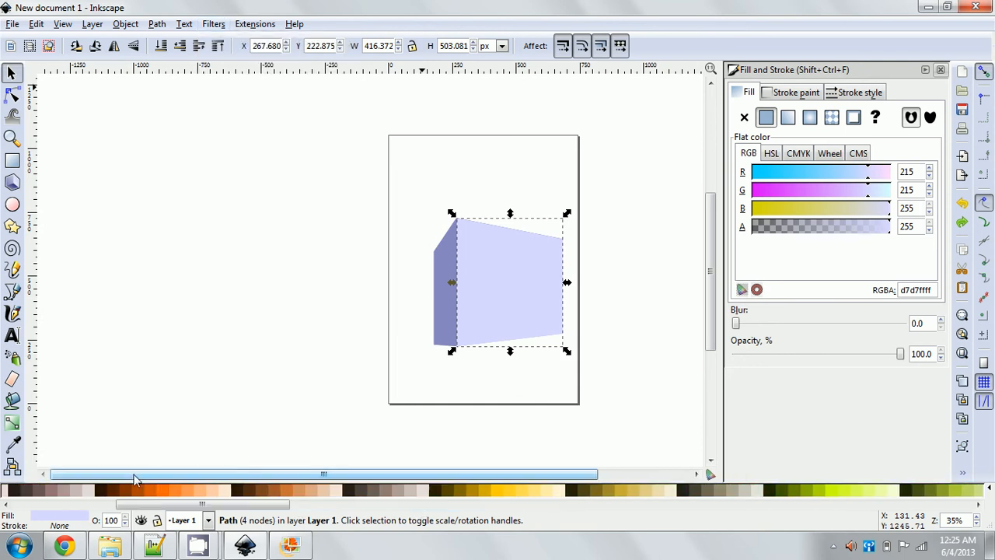
{"action": "left_click", "coordinate": [128, 496]}
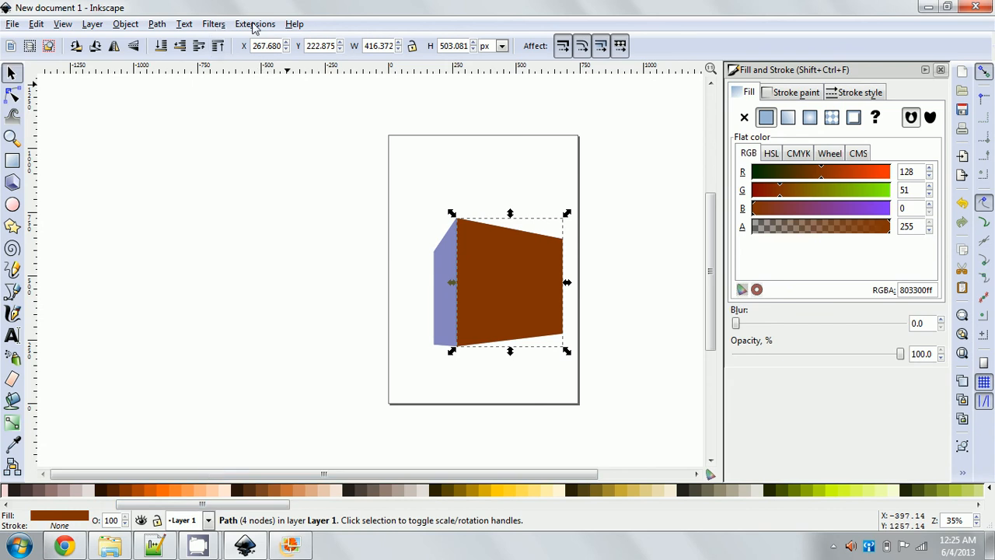
{"action": "left_click", "coordinate": [220, 24]}
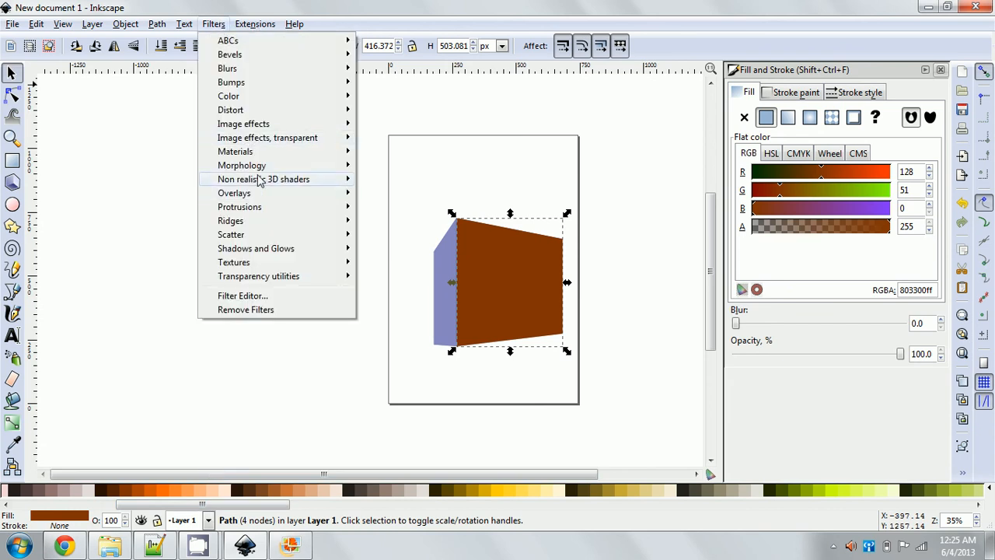
{"action": "mouse_move", "coordinate": [257, 154]}
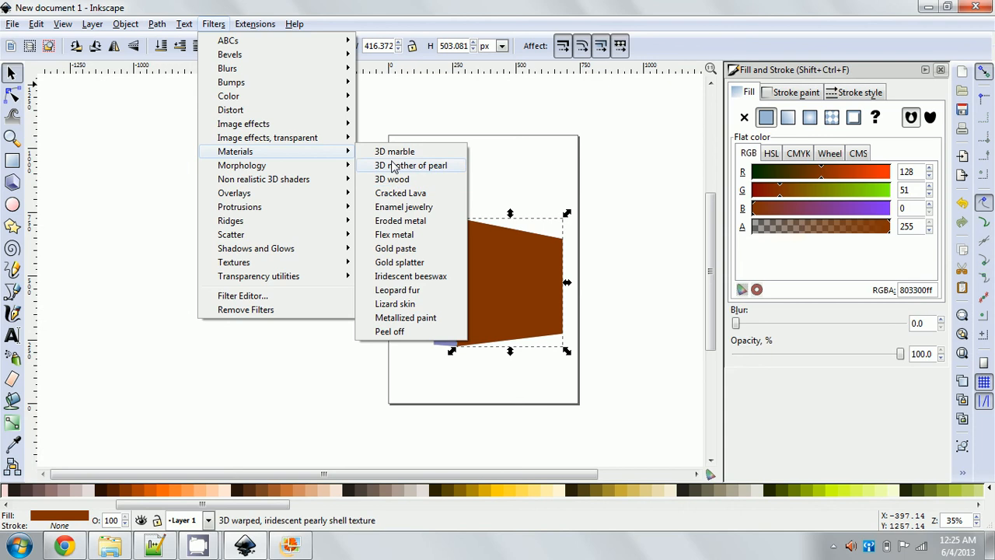
{"action": "mouse_move", "coordinate": [285, 126]}
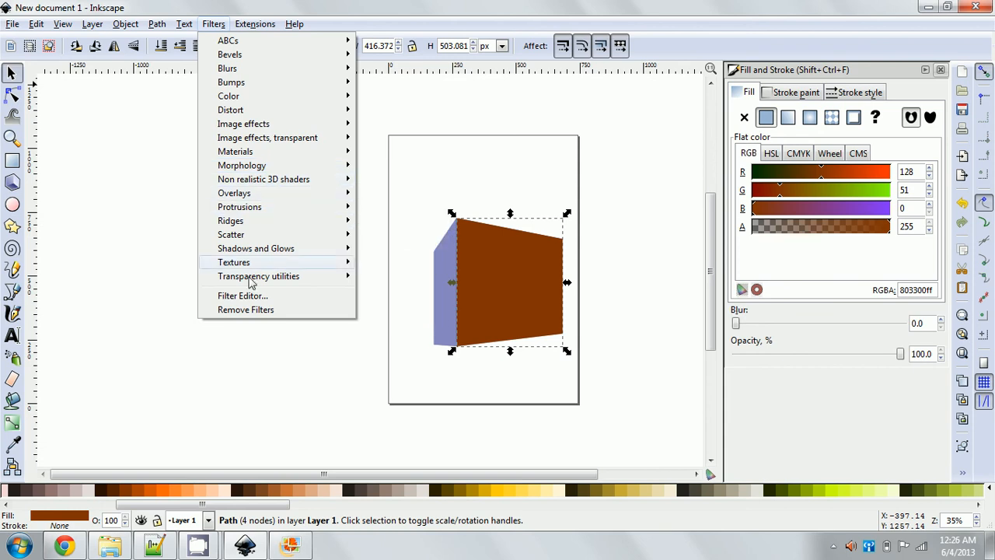
{"action": "left_click", "coordinate": [313, 391]}
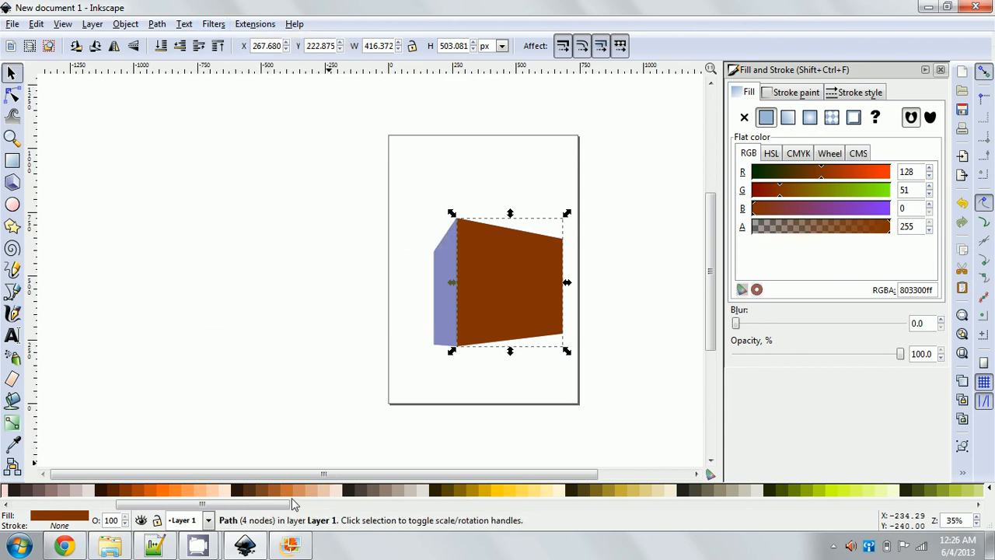
Recolour the front face of the box with bright orange and deselect it.
{"action": "left_click_drag", "start_coordinate": [279, 504], "coordinate": [260, 504]}
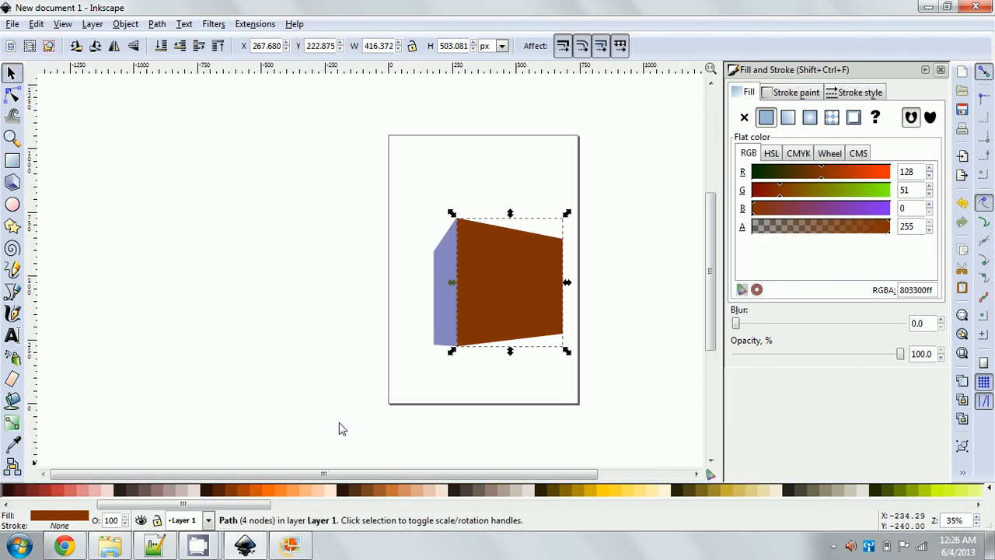
{"action": "left_click", "coordinate": [269, 491]}
{"action": "left_click", "coordinate": [351, 317]}
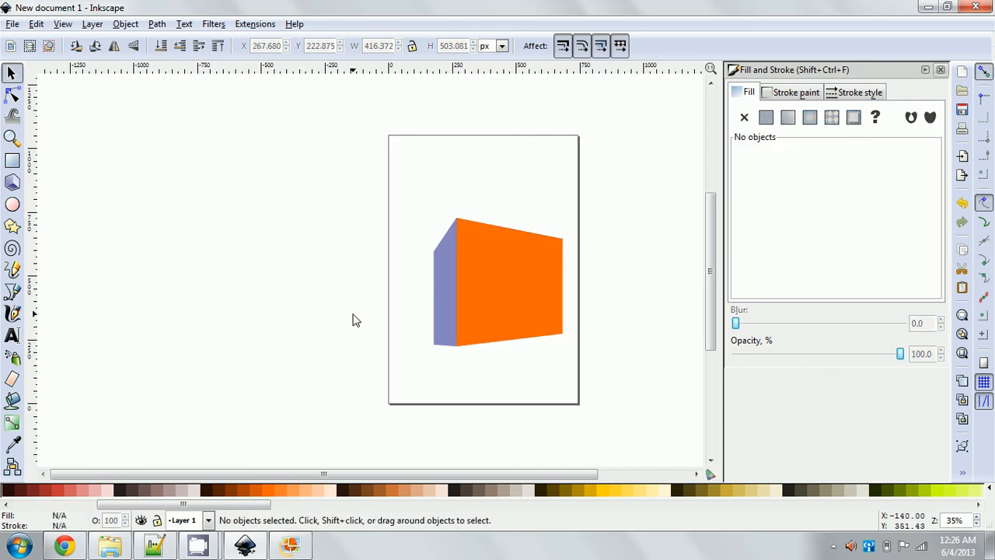
Fill the narrow side face of the box with brown 803300 and deselect it.
{"action": "left_click", "coordinate": [444, 322]}
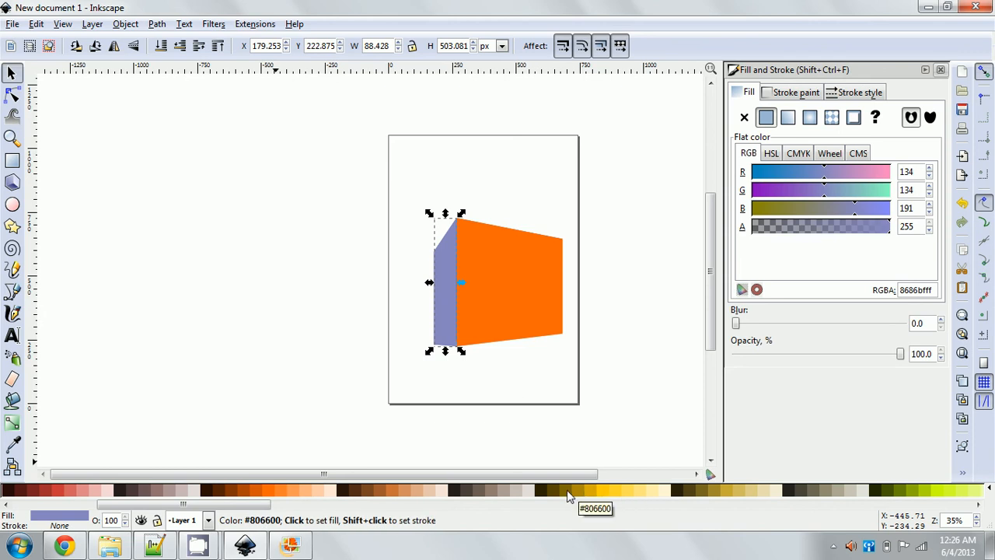
{"action": "left_click", "coordinate": [233, 495]}
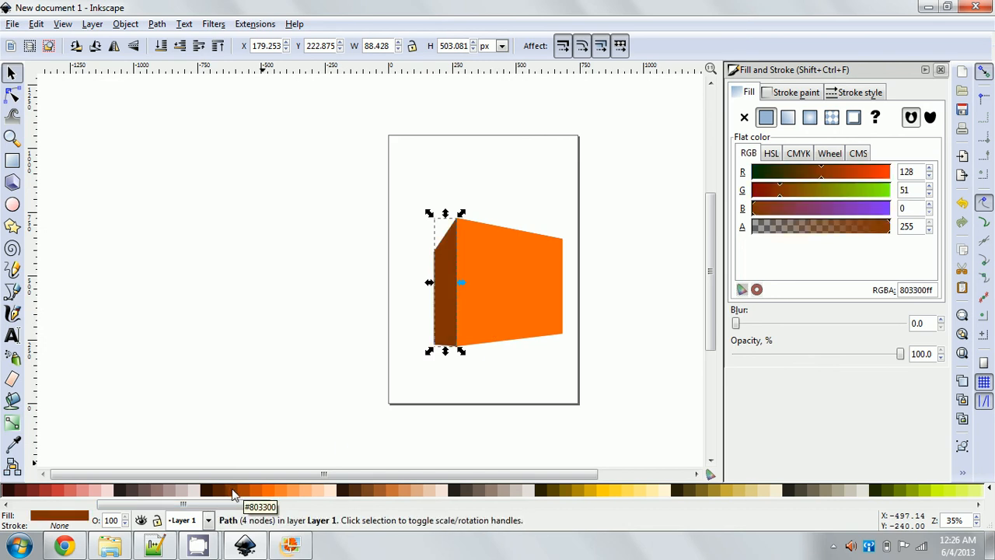
{"action": "left_click", "coordinate": [285, 391]}
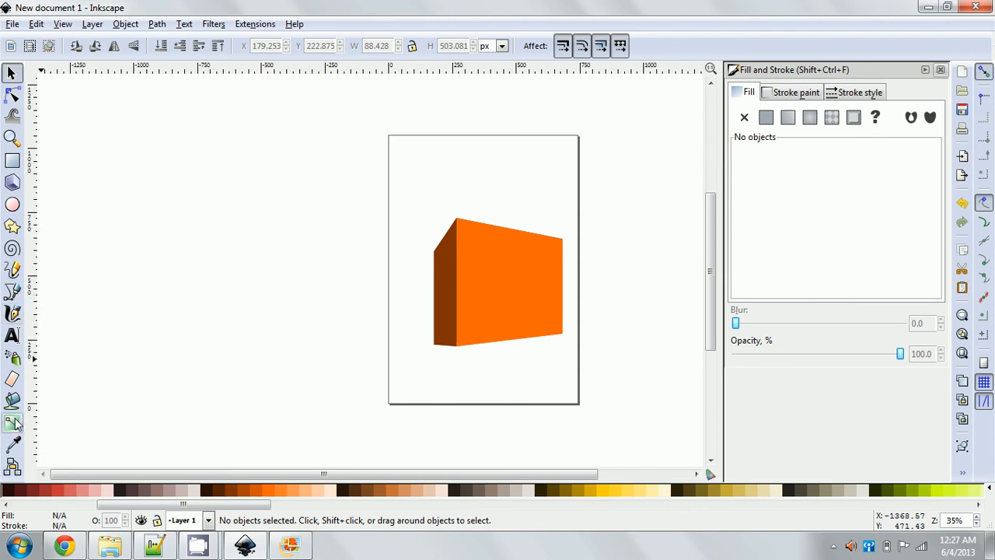
Draw a closed curved Bezier path about 588 by 506 px in the empty canvas left of the page, and delete it.
{"action": "left_click", "coordinate": [13, 291]}
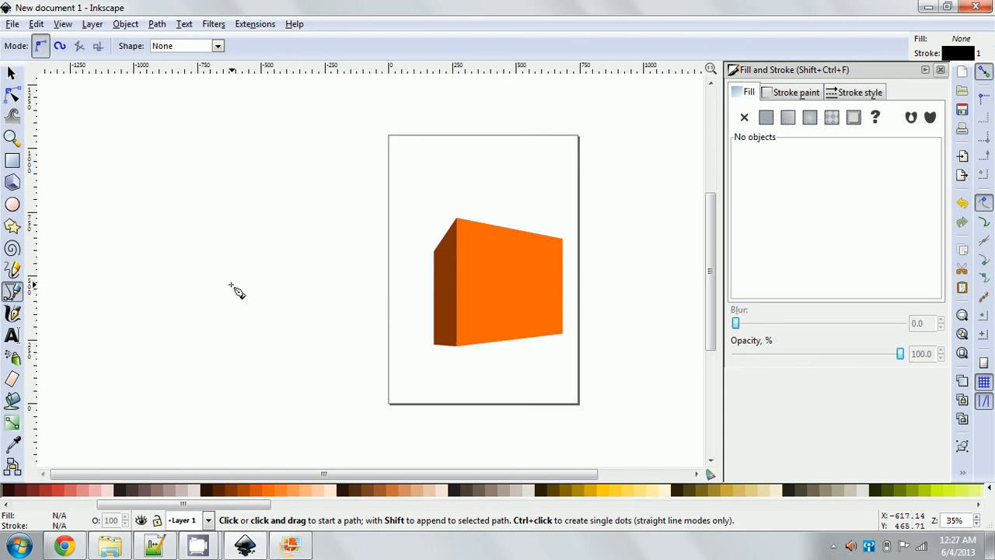
{"action": "left_click_drag", "start_coordinate": [272, 326], "coordinate": [316, 298]}
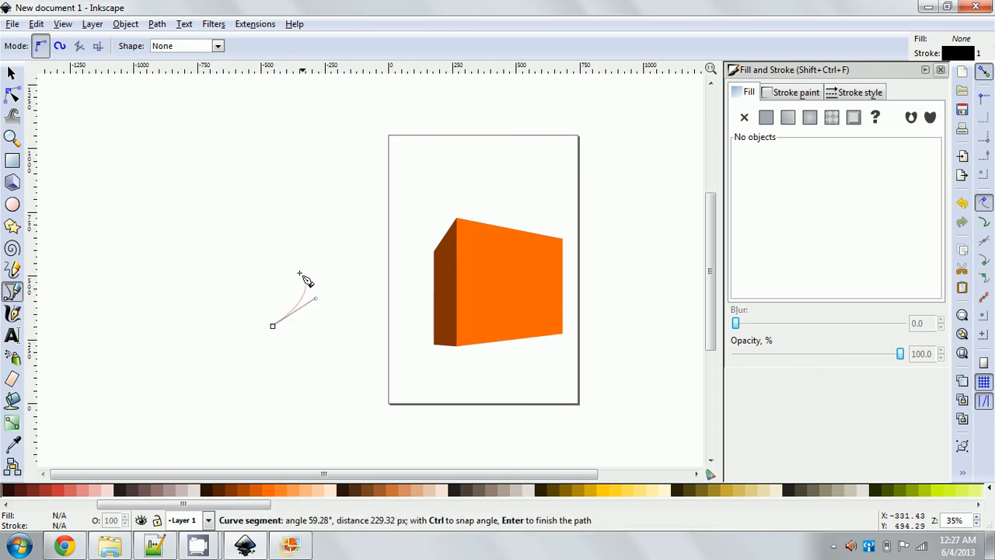
{"action": "left_click", "coordinate": [293, 258]}
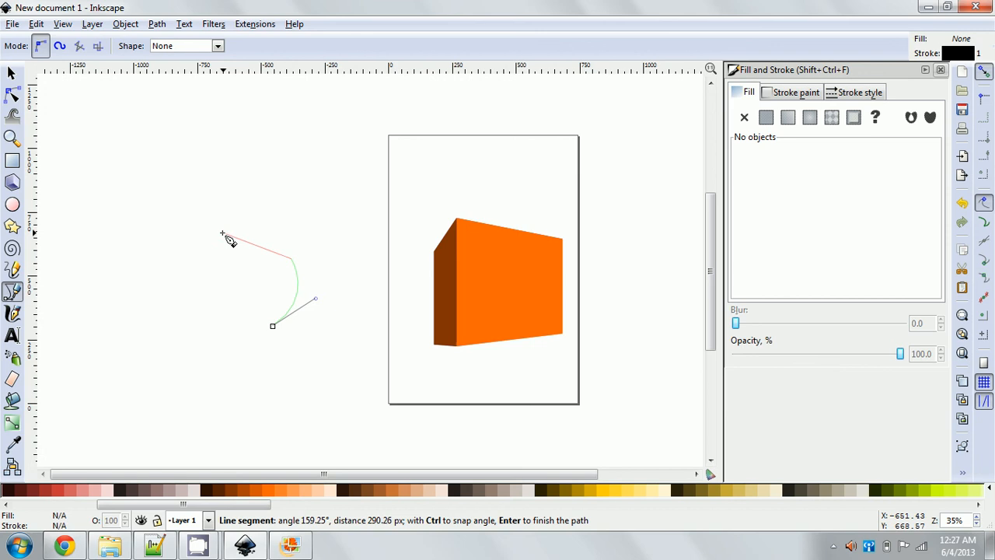
{"action": "left_click_drag", "start_coordinate": [221, 233], "coordinate": [172, 240]}
{"action": "left_click", "coordinate": [157, 297]}
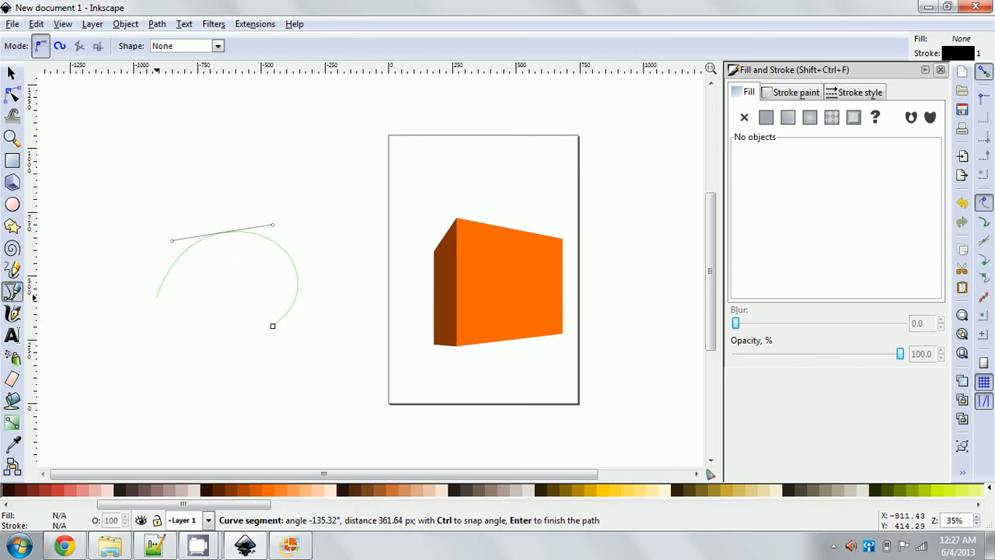
{"action": "left_click_drag", "start_coordinate": [178, 349], "coordinate": [225, 342]}
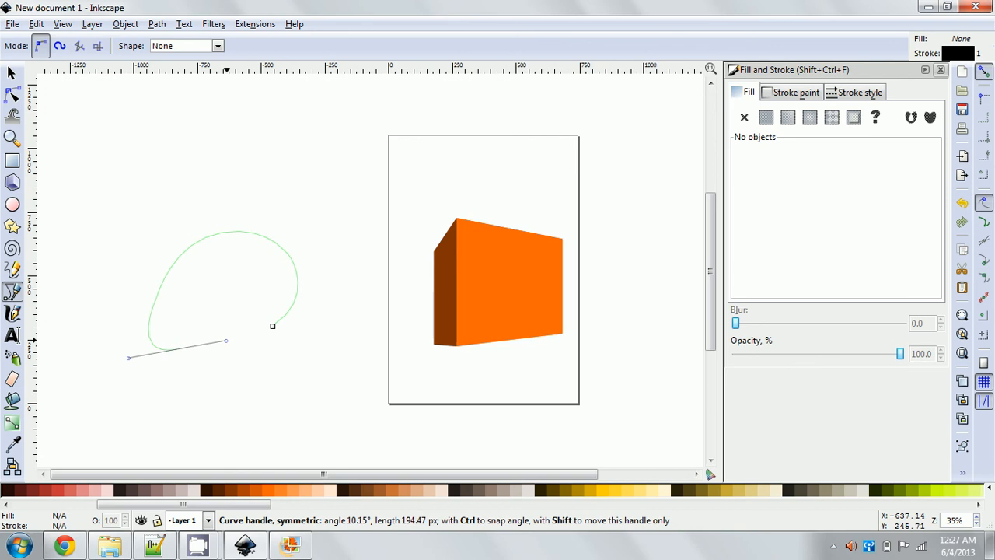
{"action": "left_click", "coordinate": [271, 358]}
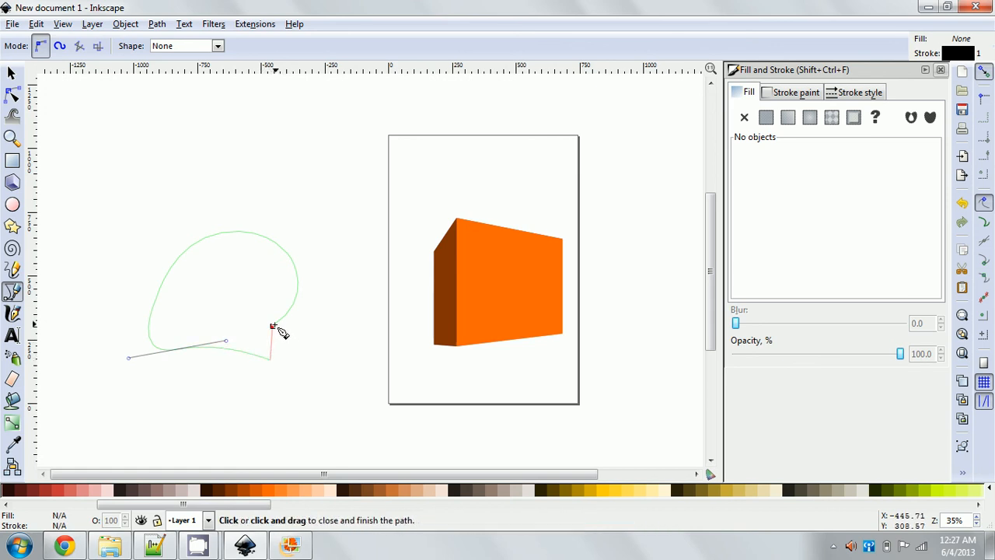
{"action": "left_click_drag", "start_coordinate": [273, 327], "coordinate": [236, 312]}
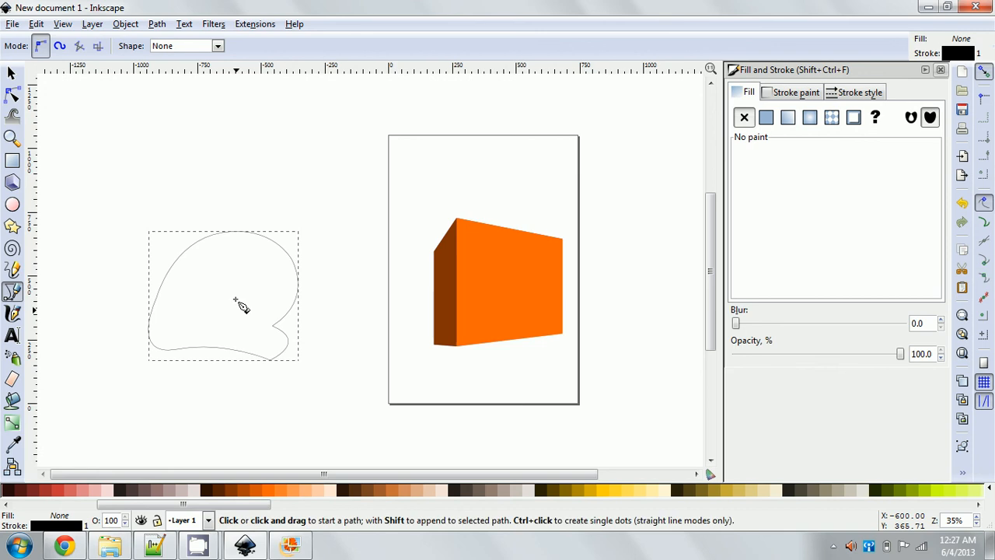
{"action": "left_click", "coordinate": [11, 73]}
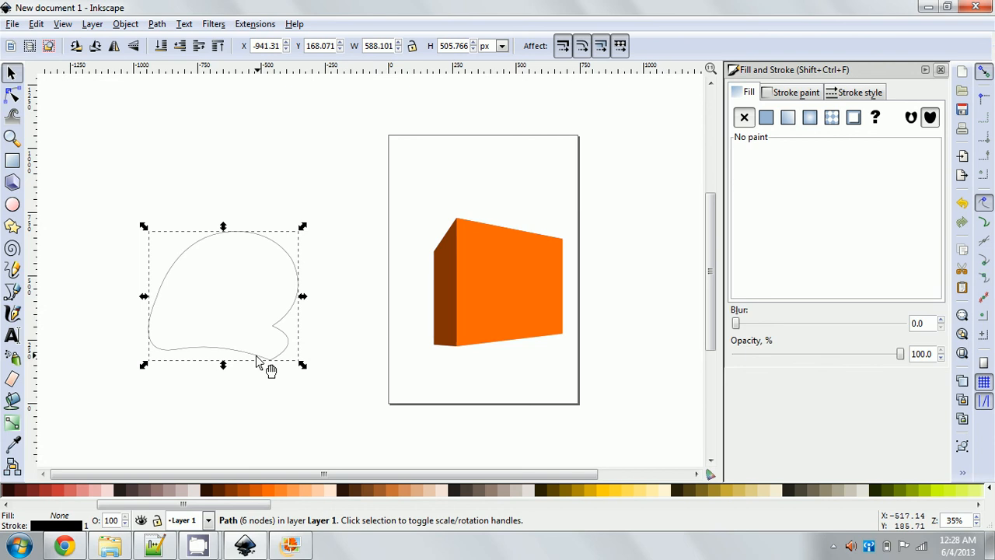
{"action": "key", "text": "Delete"}
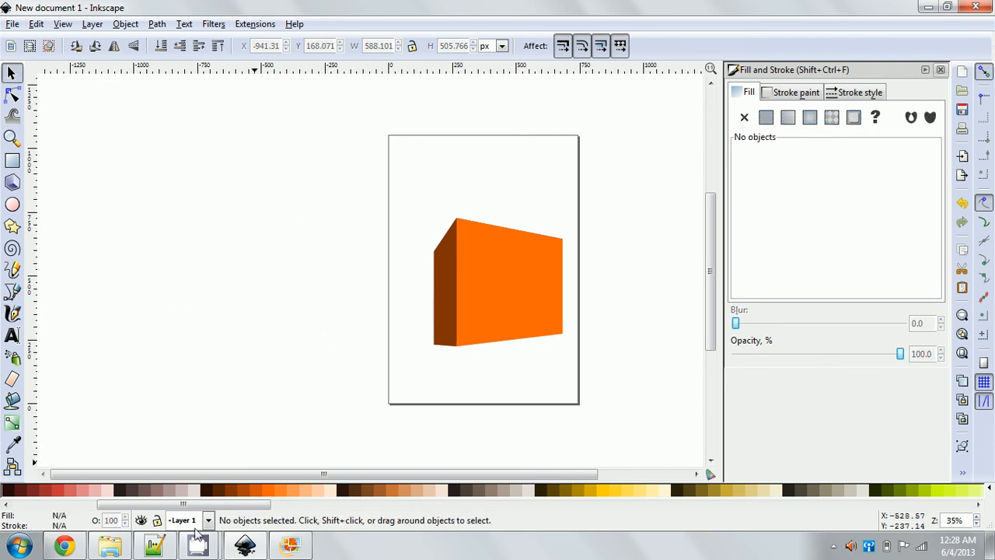
{"action": "mouse_move", "coordinate": [201, 548]}
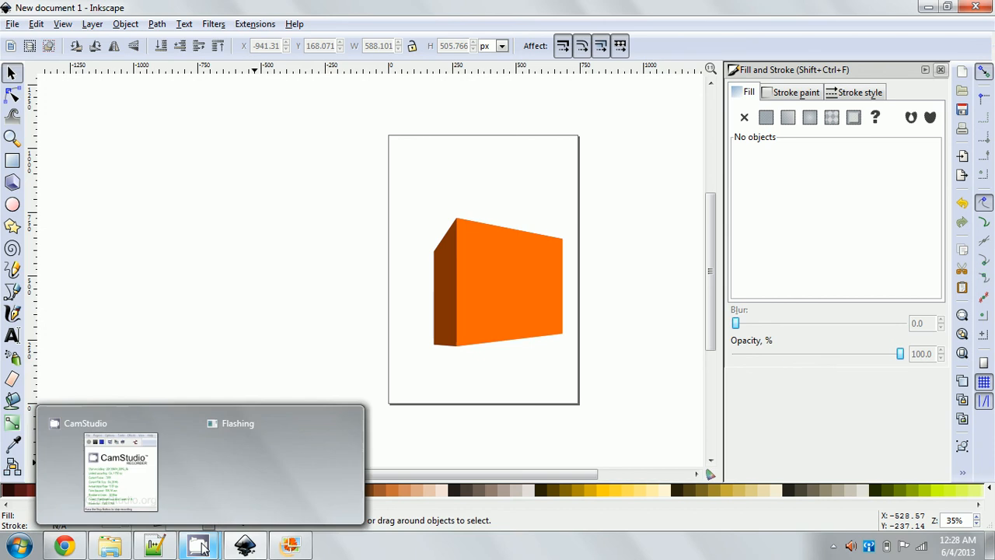